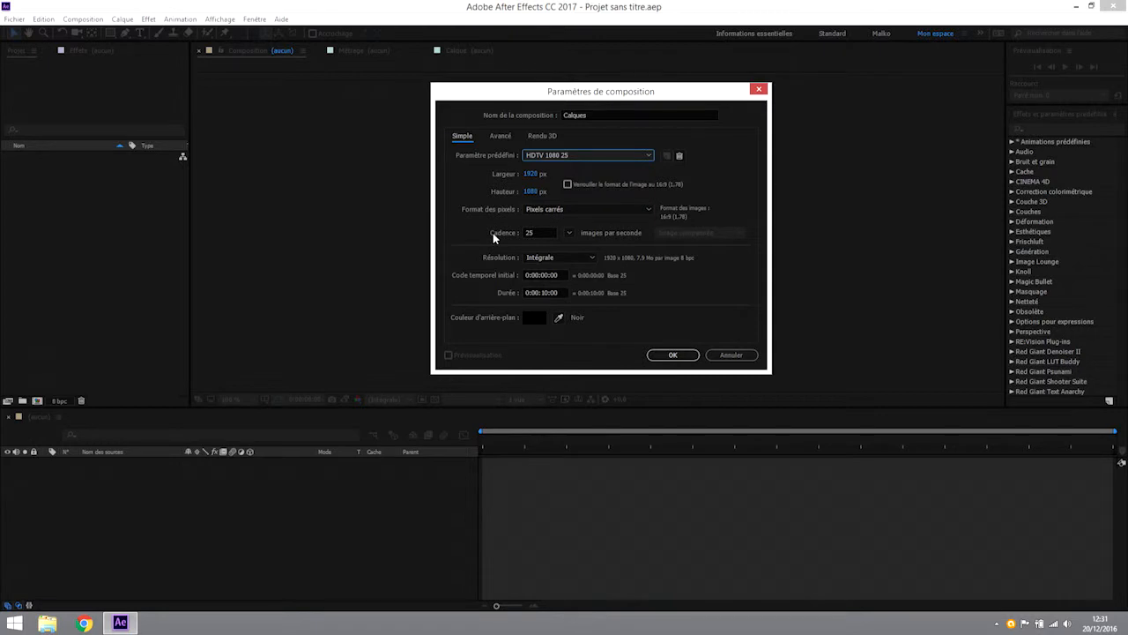
Step: Set the composition's duration to 0:00:05:00
click(562, 292)
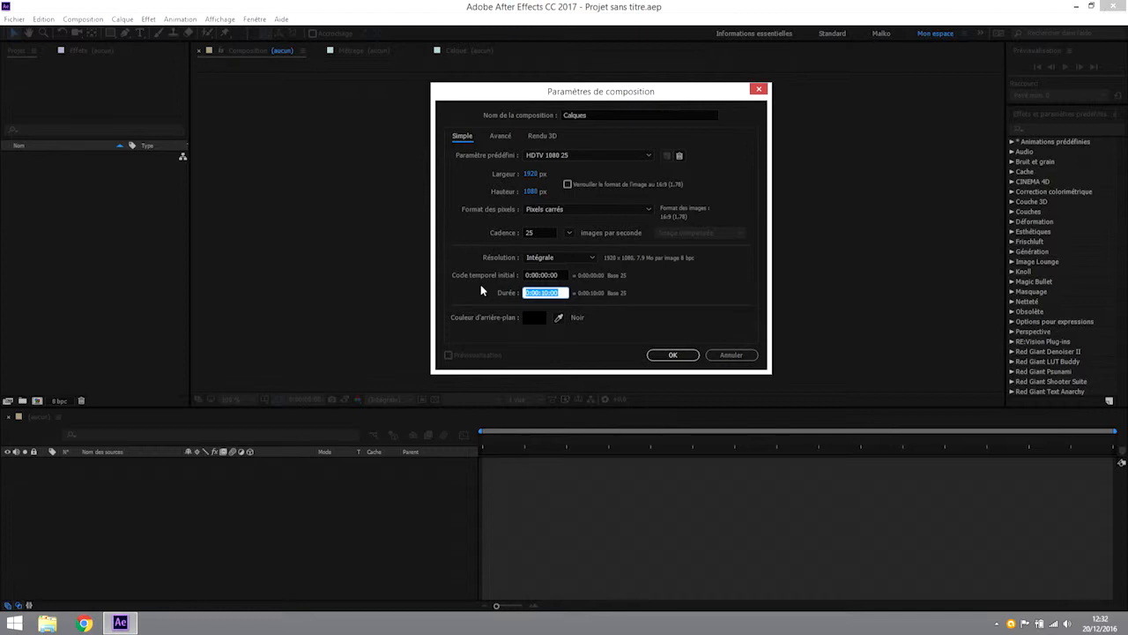
click(546, 292)
drag(560, 293, 473, 284)
text(1)
text(00)
key(Tab)
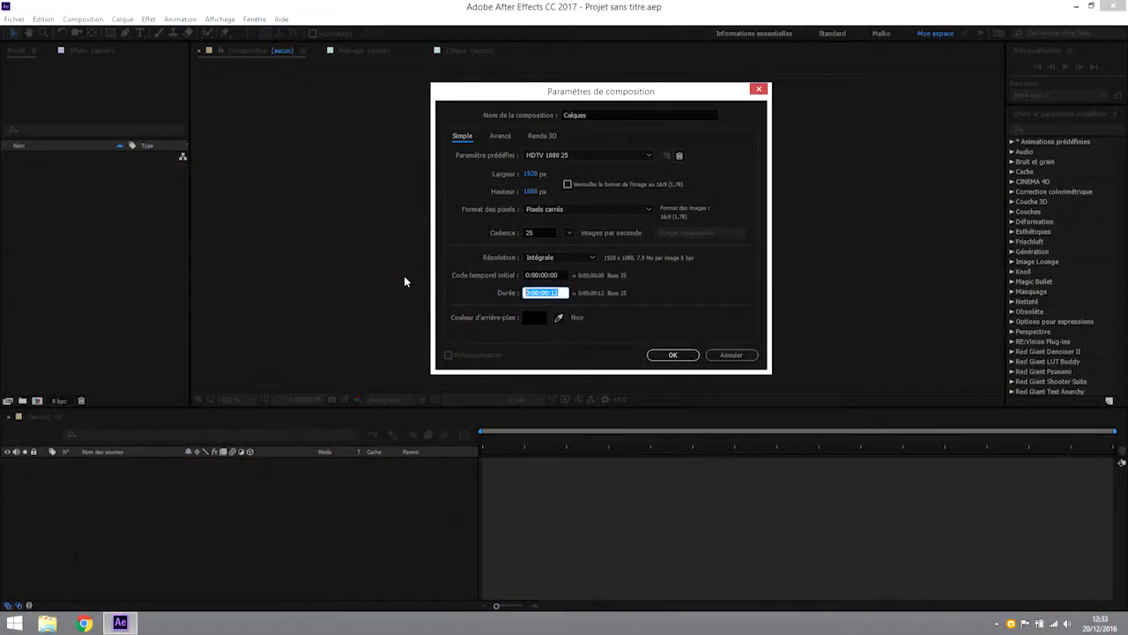
text(500)
Step: Try out different background colours for the composition, including colours sampled from the interface
click(539, 320)
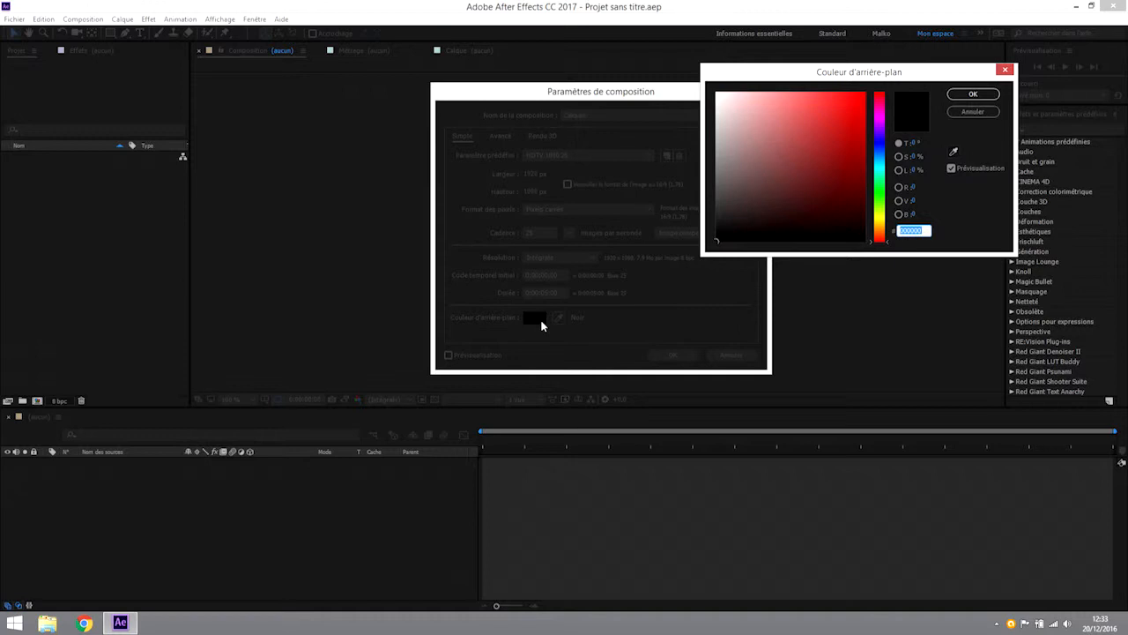
mouse_move(723, 100)
mouse_down()
mouse_move(864, 105)
mouse_move(843, 222)
mouse_move(776, 167)
mouse_up()
drag(763, 209, 664, 279)
click(976, 96)
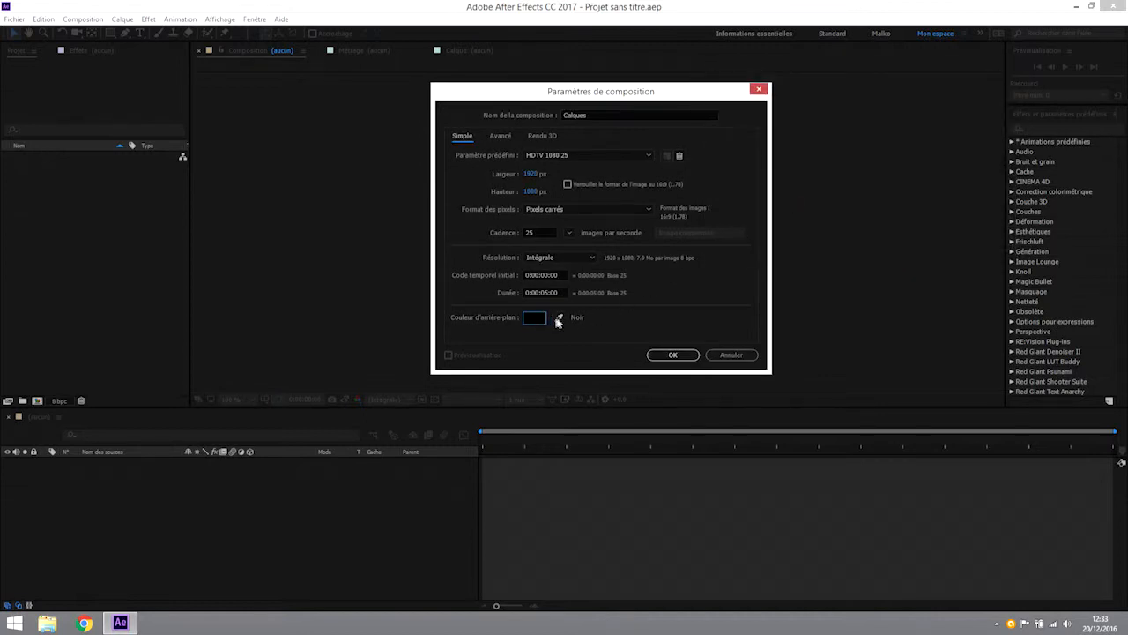
click(561, 320)
click(574, 627)
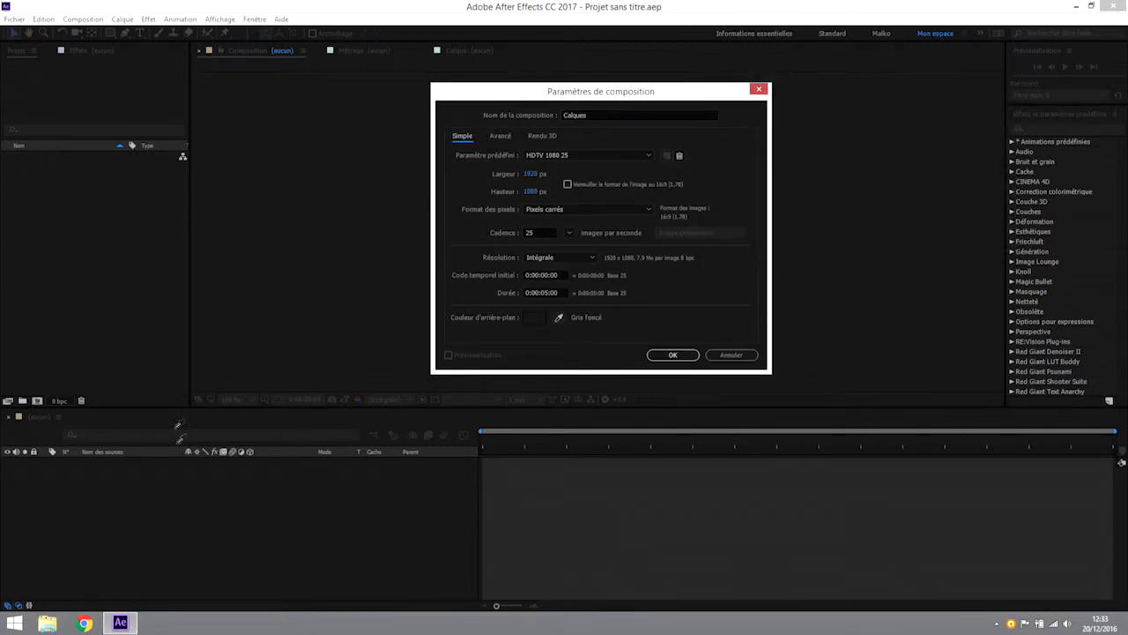
click(120, 146)
Step: Set the background colour to 000000 and create the Calques composition
click(538, 318)
text(000000)
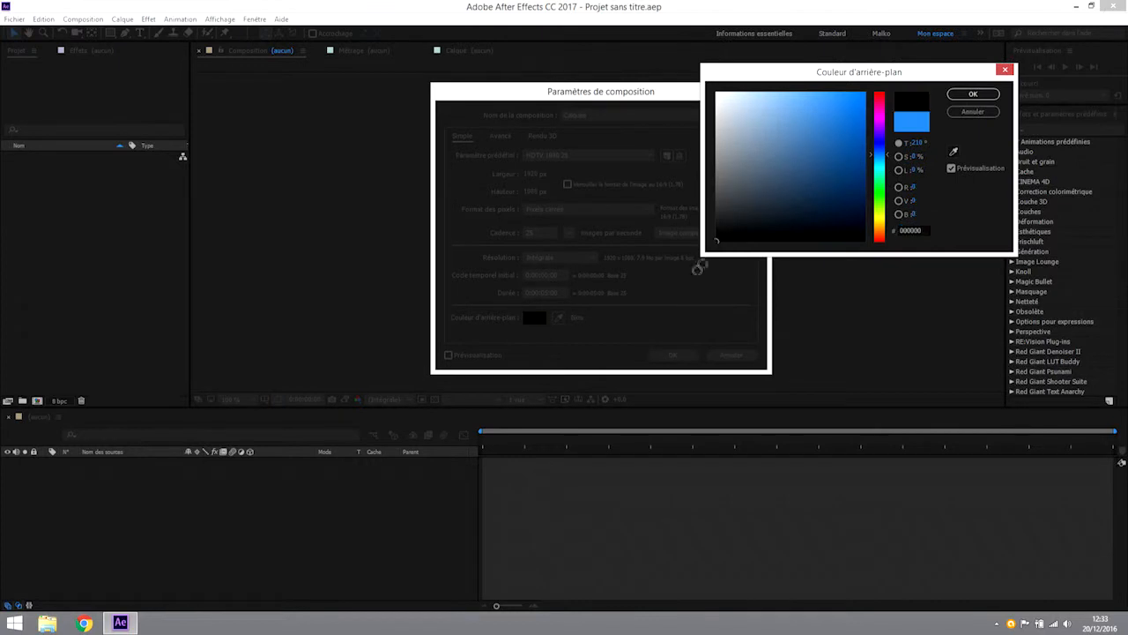
click(972, 96)
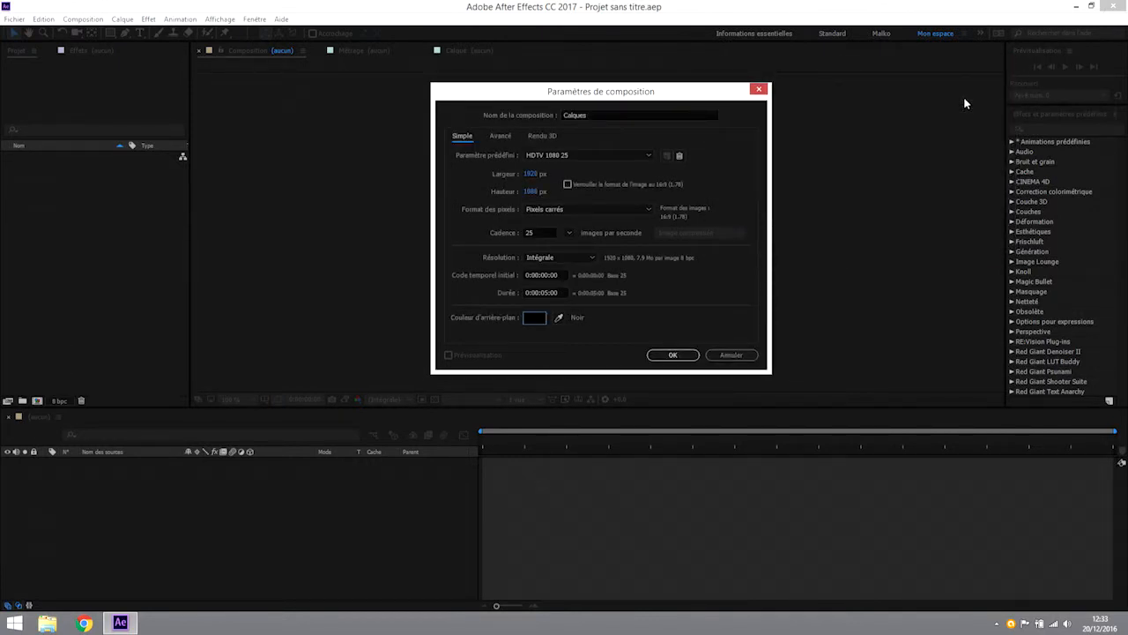
click(673, 354)
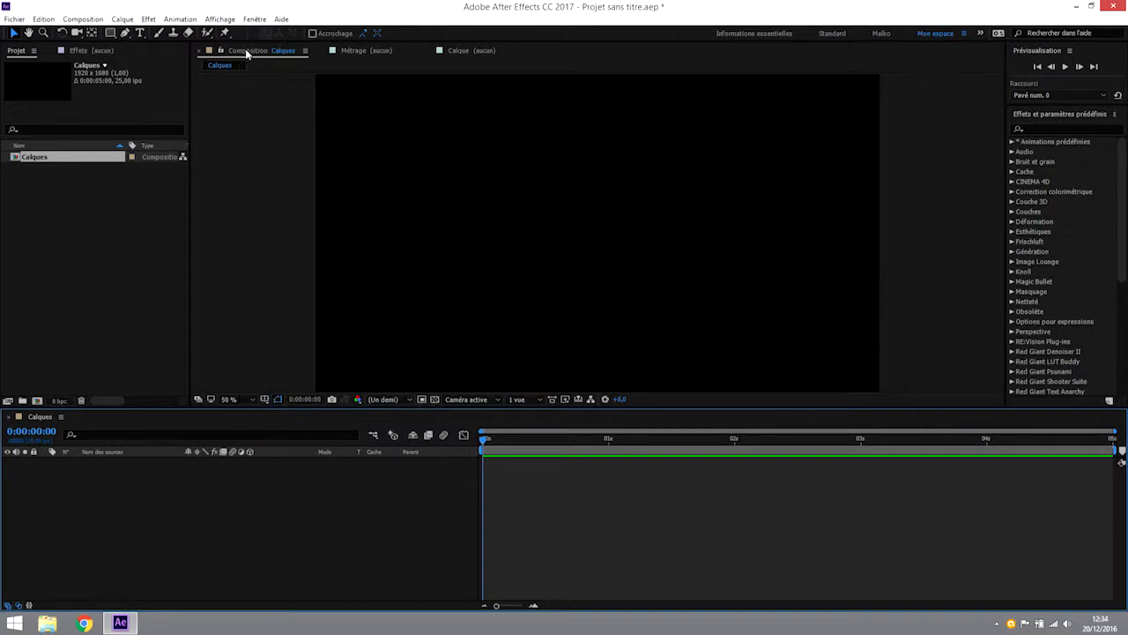
Step: Check the empty composition against the transparency grid and restore the plain background display
drag(483, 438, 445, 462)
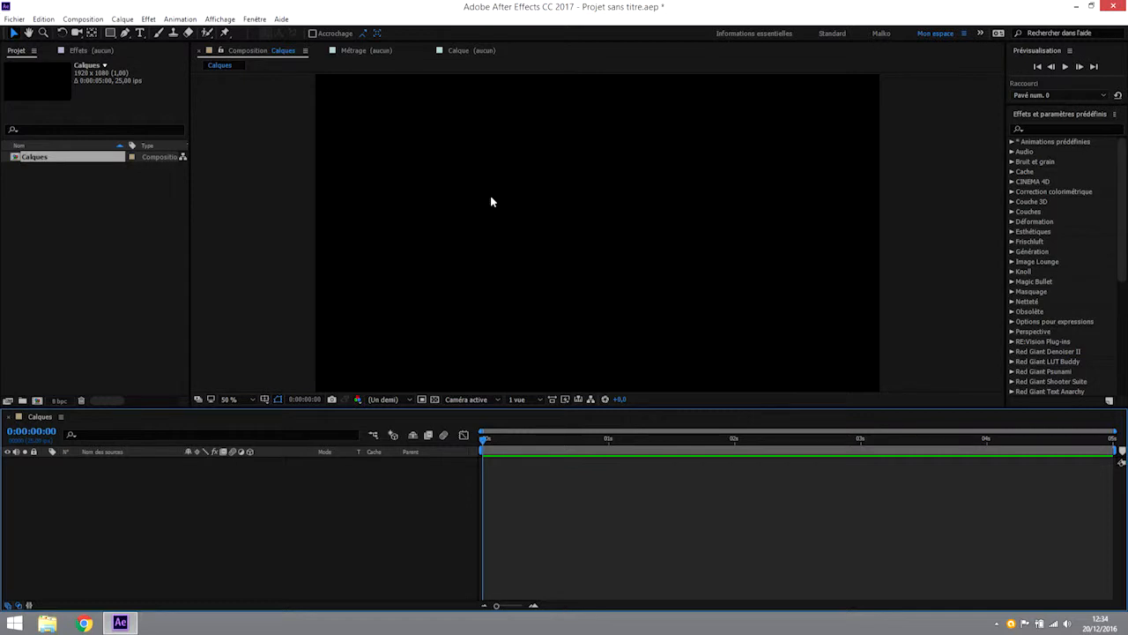
click(435, 399)
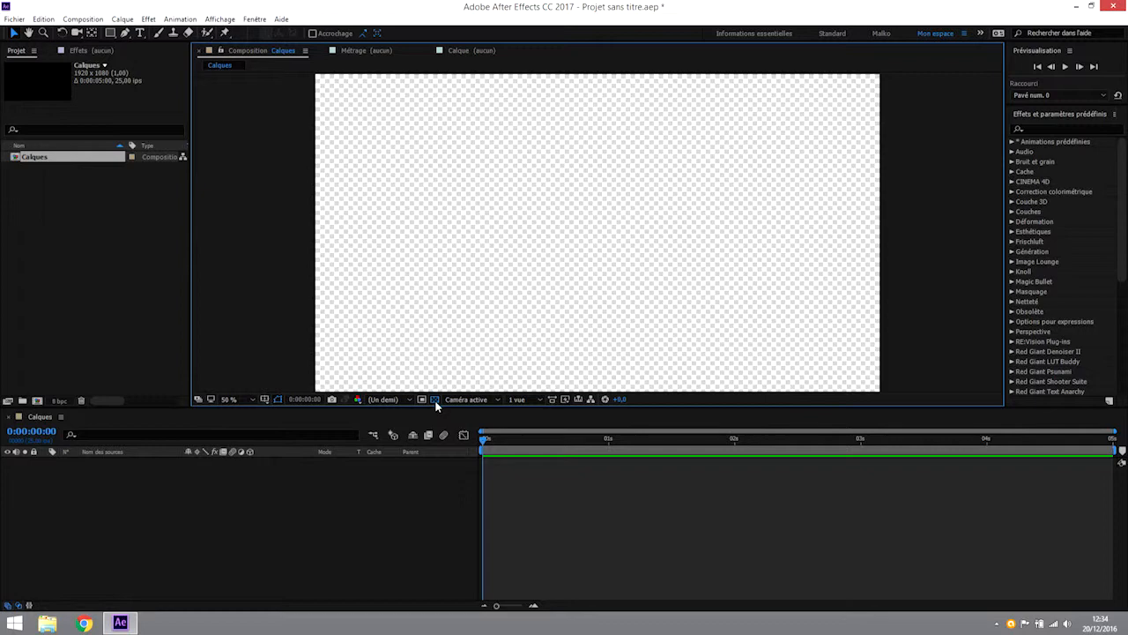
click(434, 399)
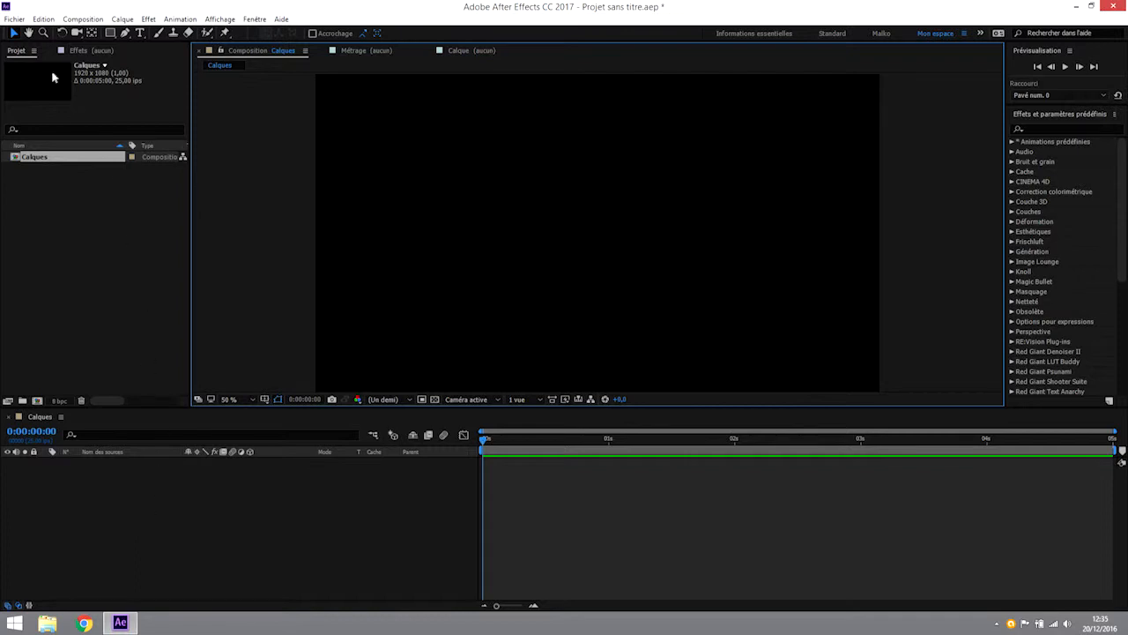
Step: Start a new solid layer and match its size to the composition, 1920 × 1080 px
click(122, 20)
mouse_move(139, 39)
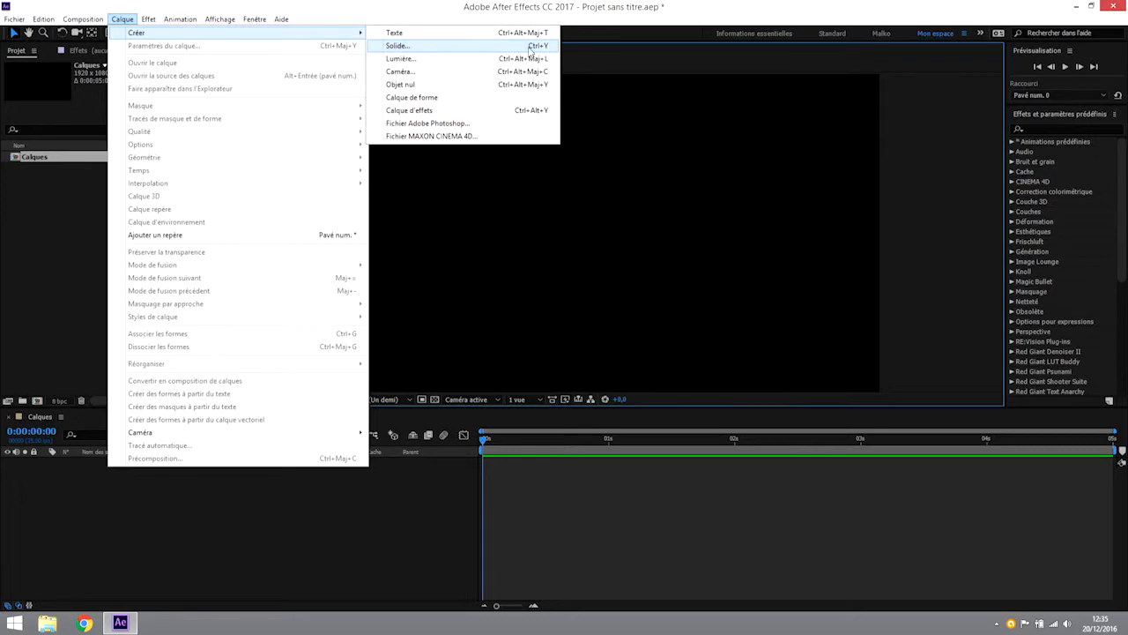
click(608, 56)
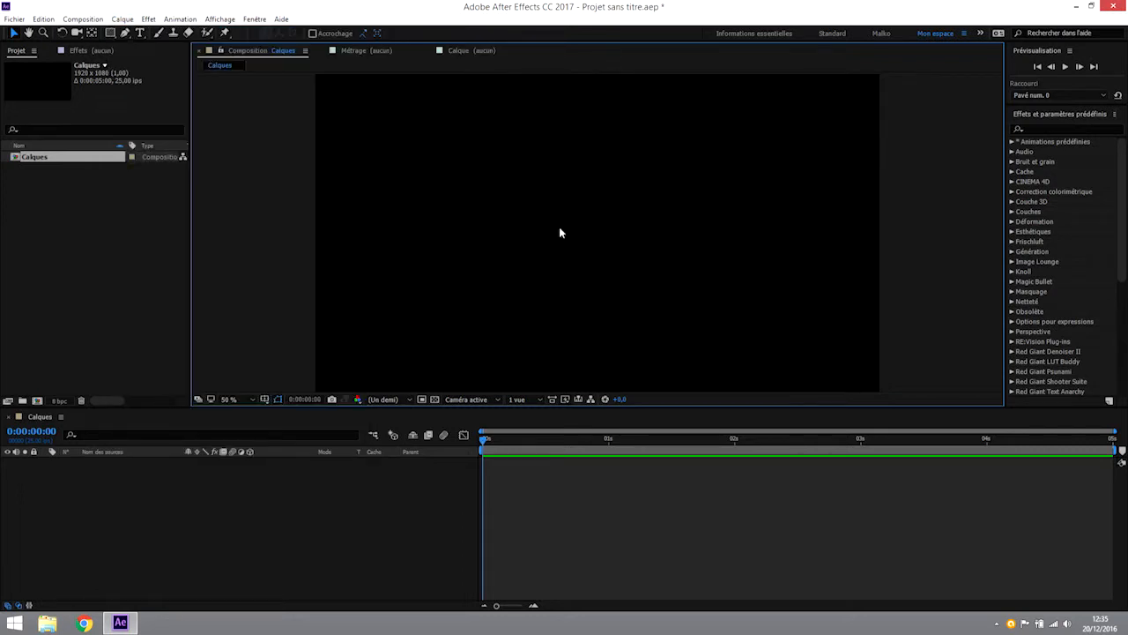
key(ctrl+y)
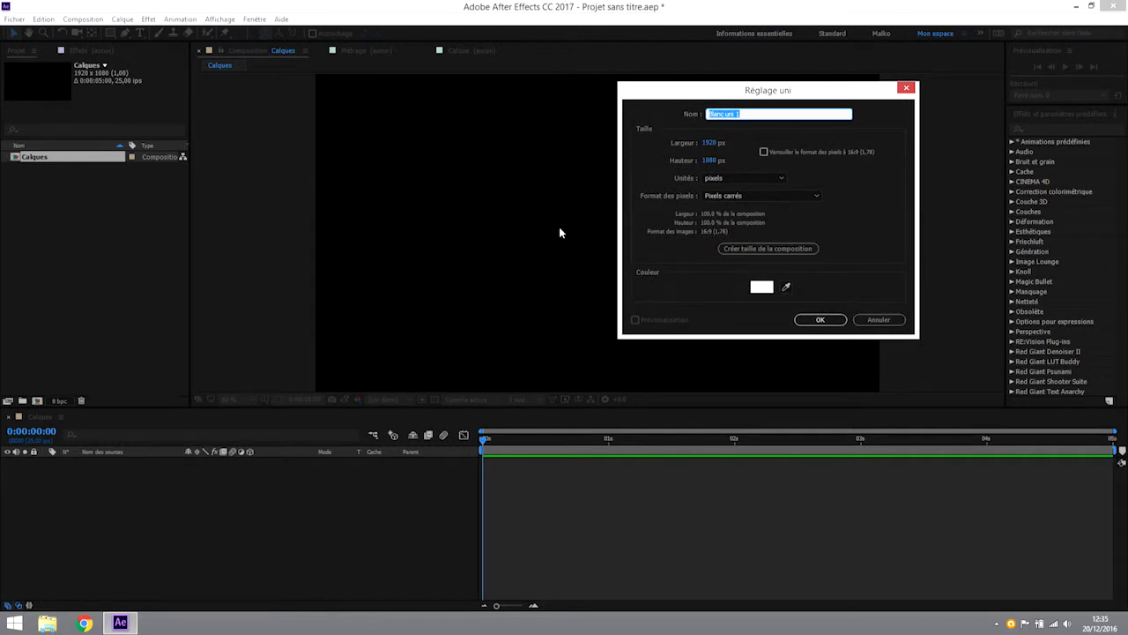
drag(769, 93, 683, 120)
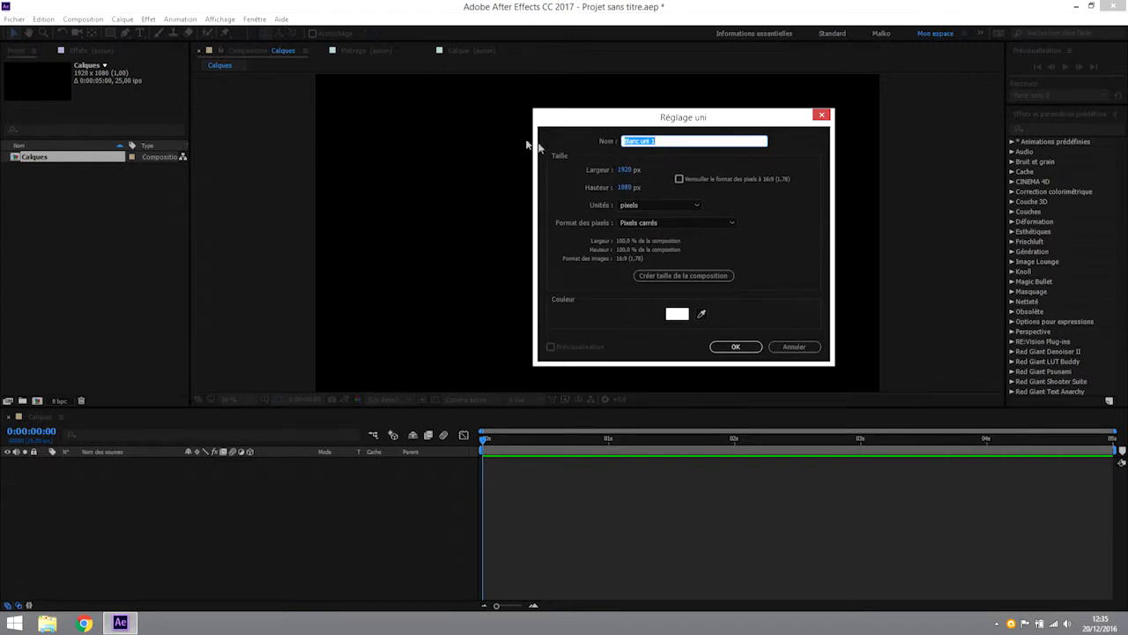
drag(585, 115, 689, 205)
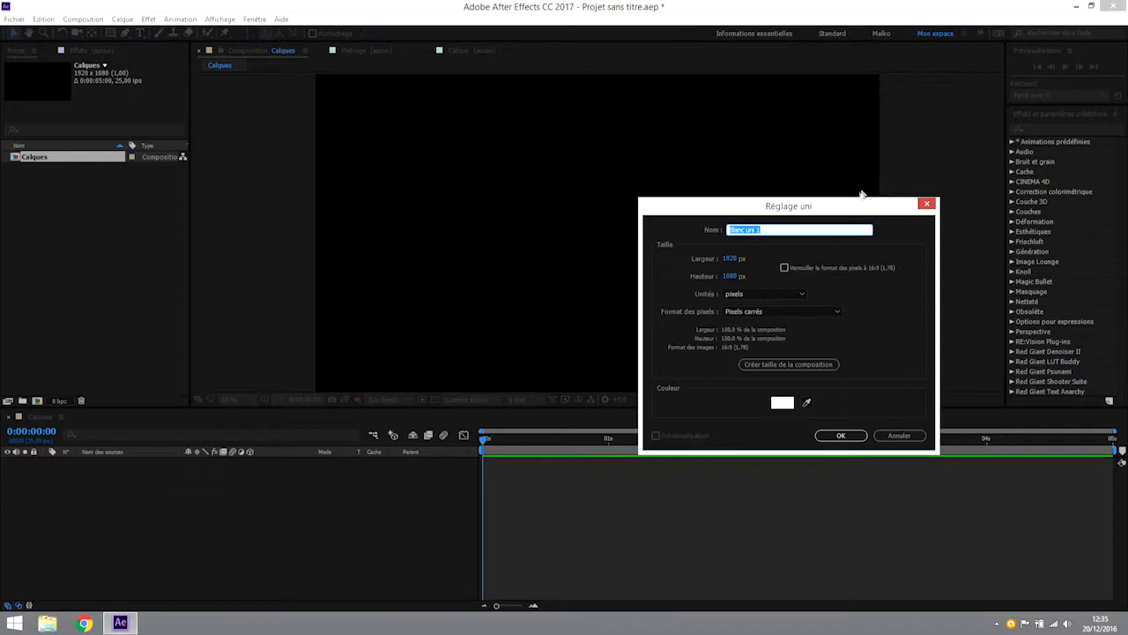
drag(730, 258, 663, 262)
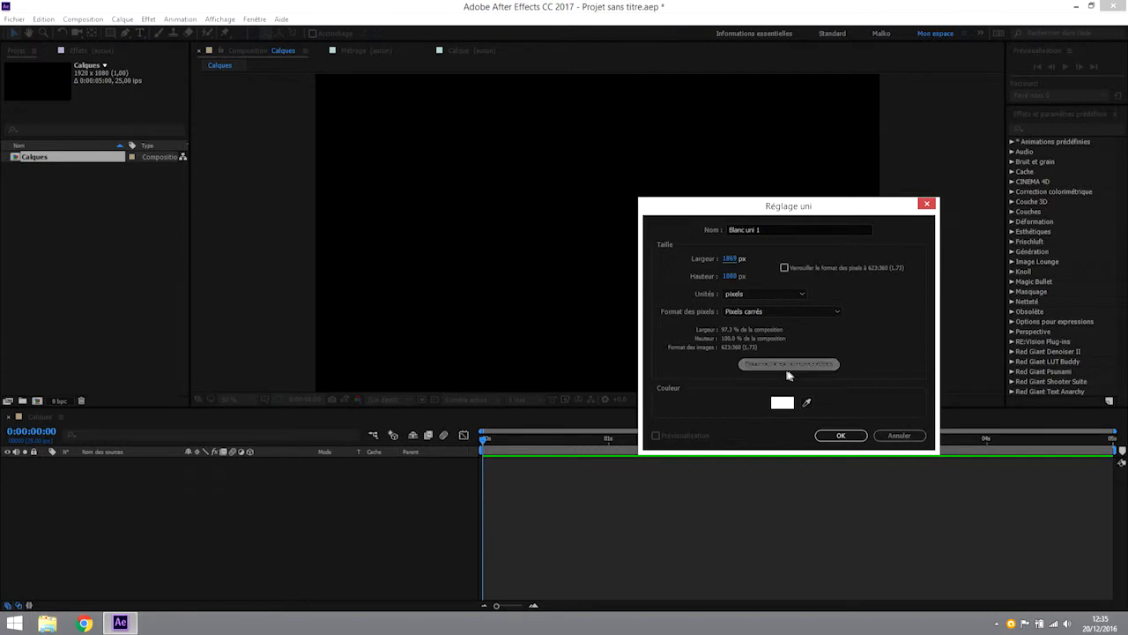
click(800, 365)
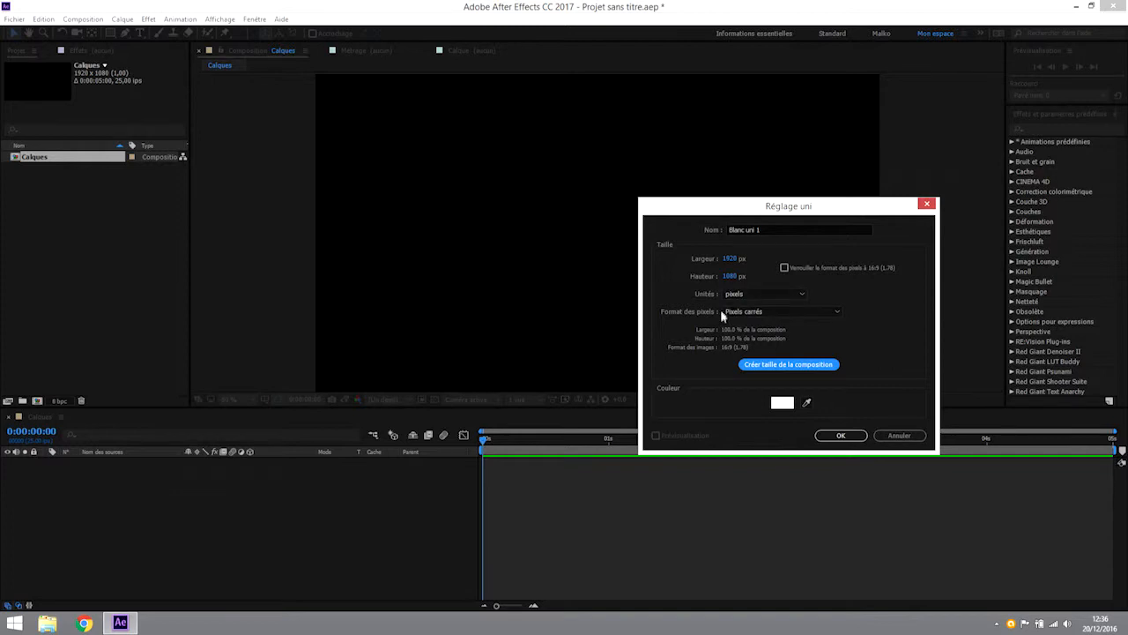
Step: Choose a magenta colour for the solid and add it to the composition
click(807, 402)
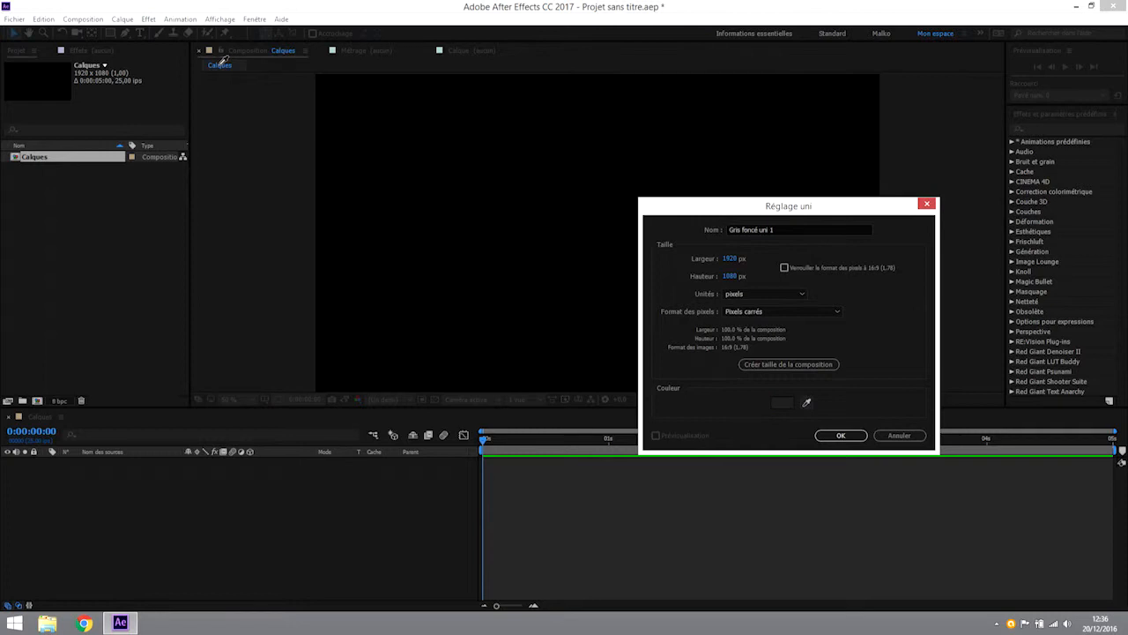
click(221, 62)
click(783, 404)
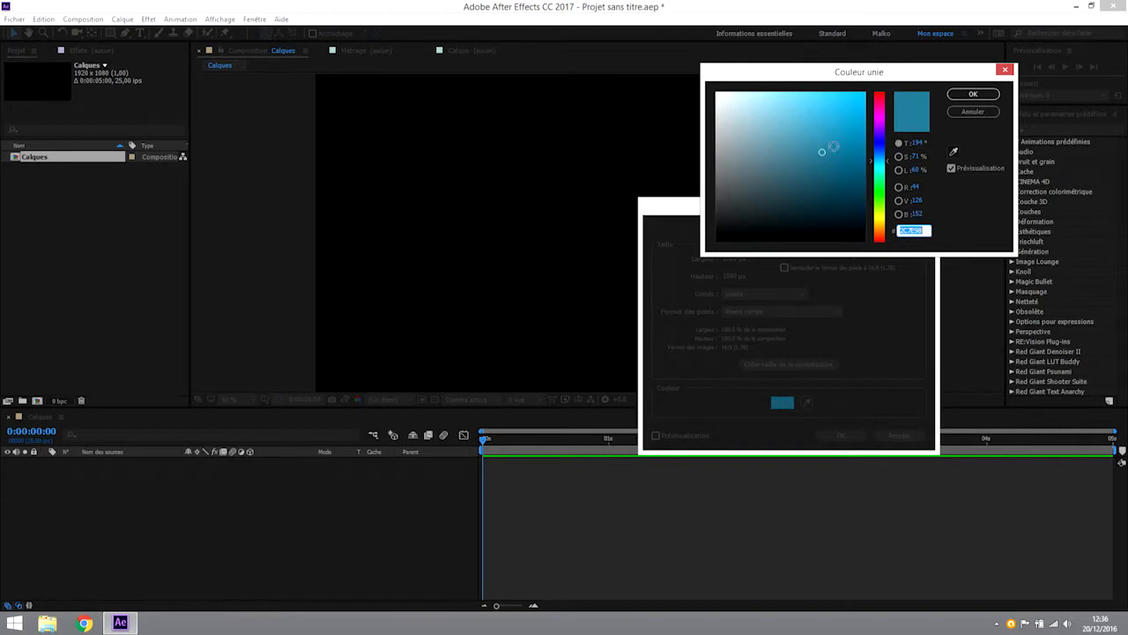
click(879, 117)
click(816, 139)
mouse_move(815, 139)
mouse_down()
mouse_move(811, 148)
mouse_move(806, 138)
mouse_up()
click(989, 97)
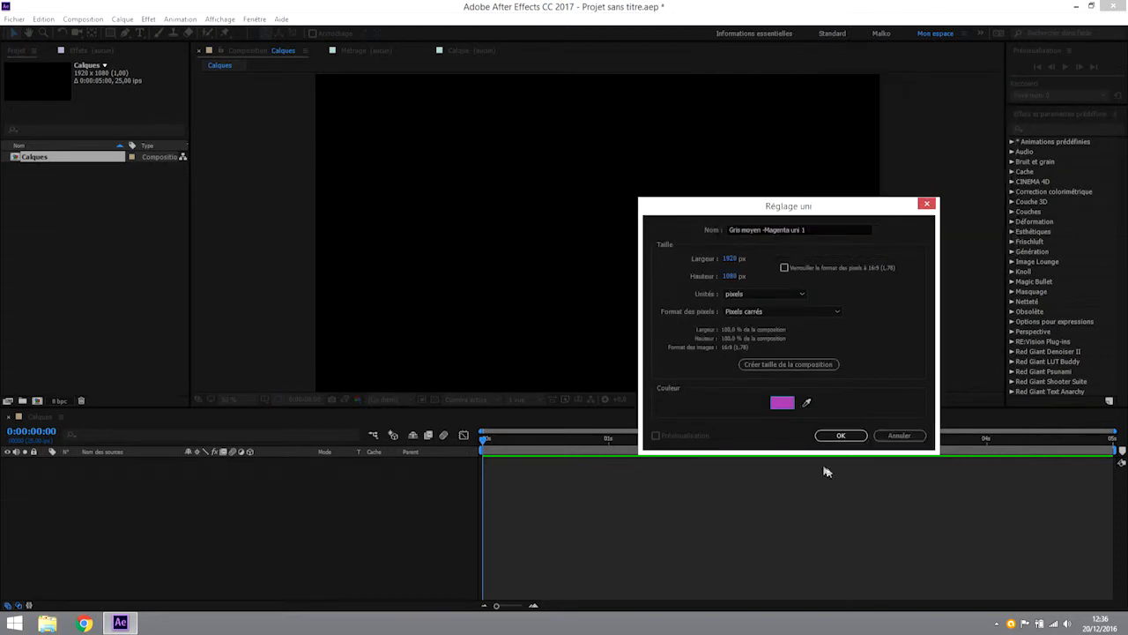
click(839, 435)
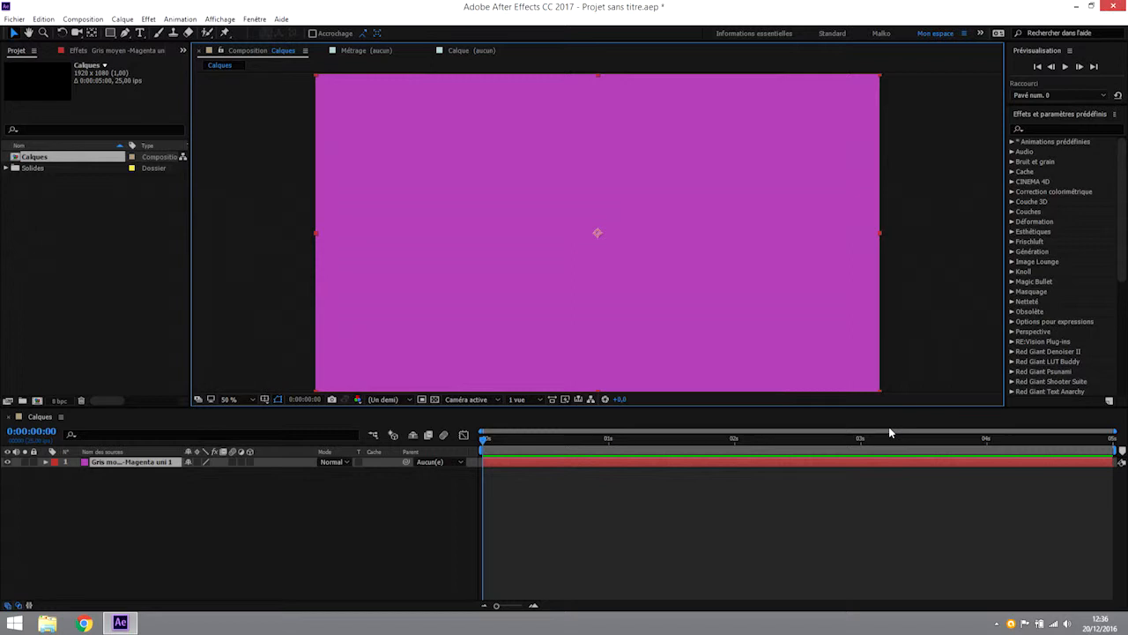
Step: Extend the Calques composition's duration to 0:00:08:00
drag(486, 446, 886, 458)
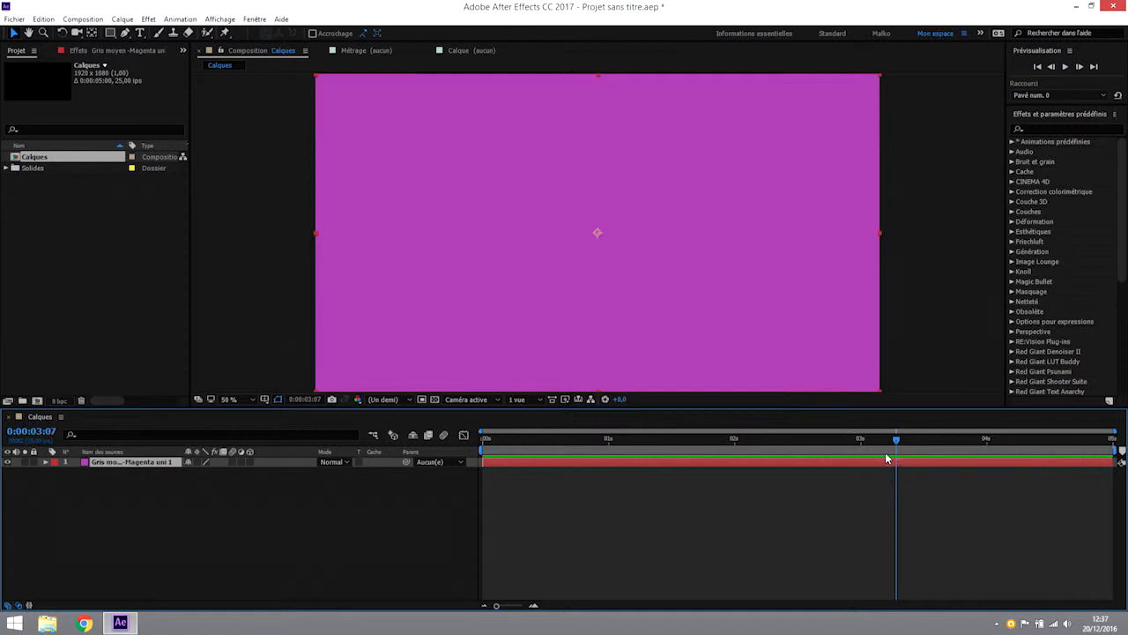
key(ctrl+k)
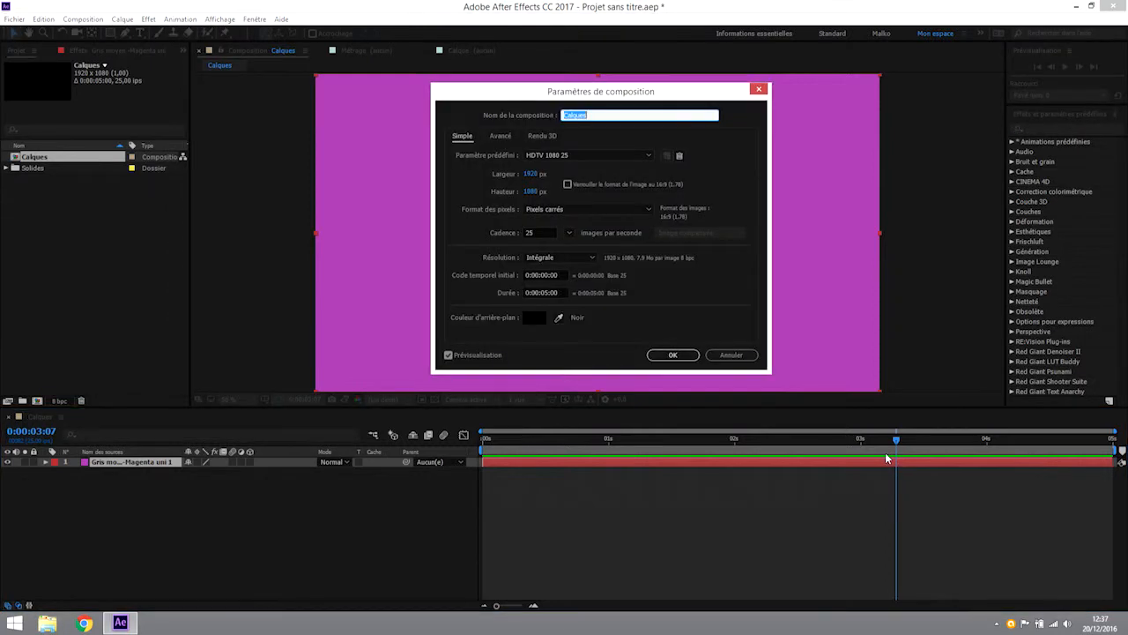
click(555, 292)
text(800)
key(Return)
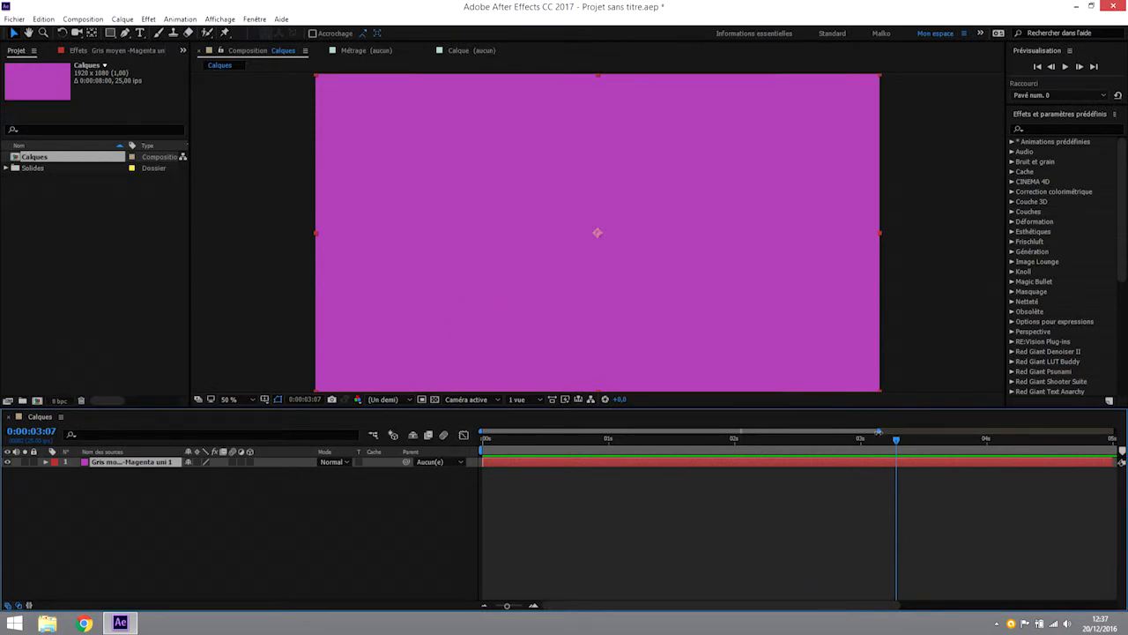
drag(880, 432, 1113, 432)
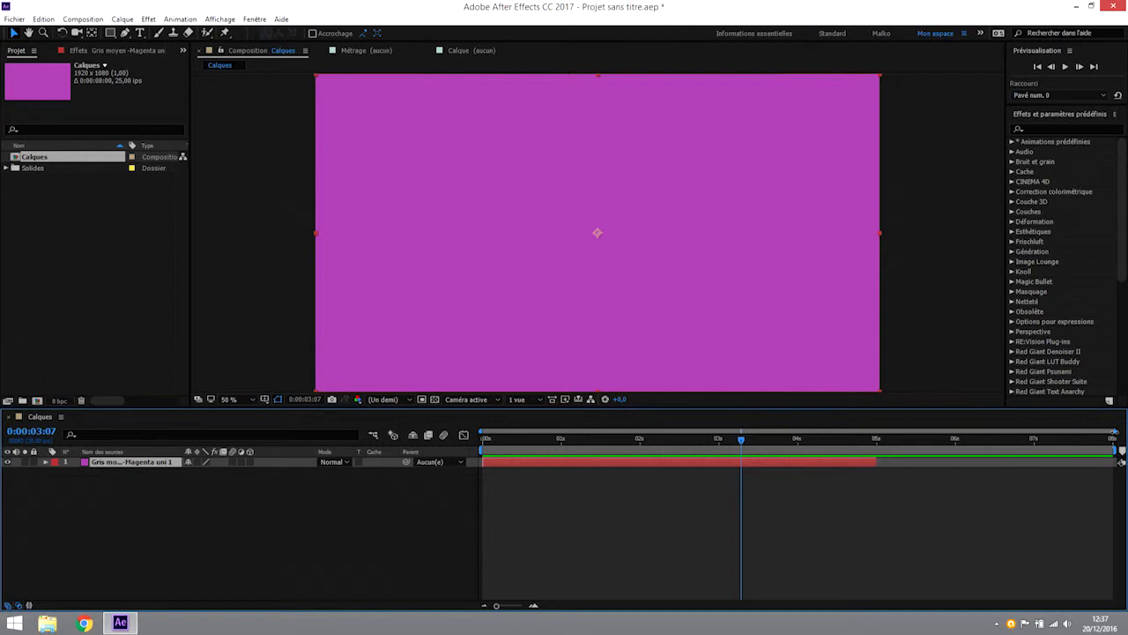
mouse_move(1116, 432)
mouse_down()
mouse_move(1065, 433)
mouse_move(1116, 433)
mouse_up()
Step: Trim the end of the magenta solid layer to about one second and check the frames beyond it
drag(741, 439, 473, 443)
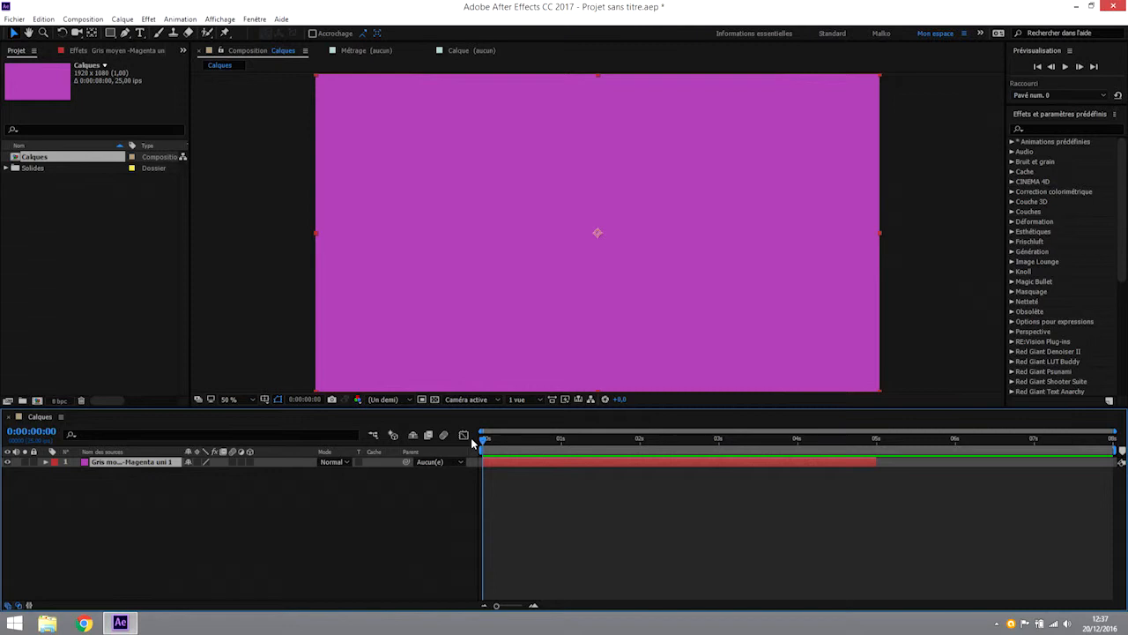
drag(485, 445, 927, 445)
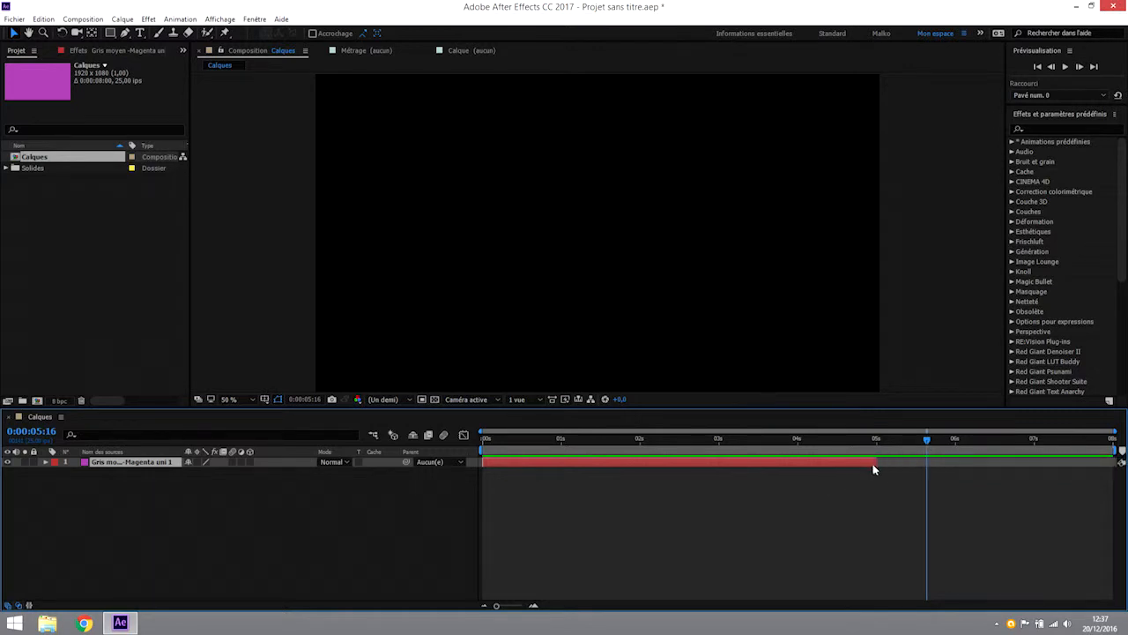
drag(875, 461, 560, 461)
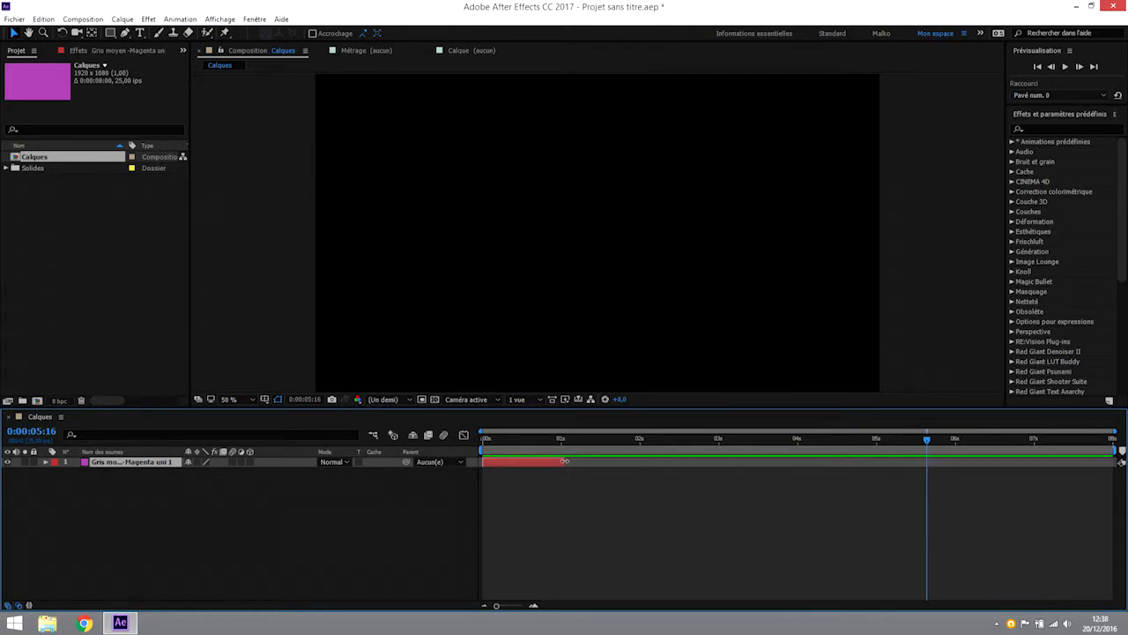
drag(927, 438, 613, 473)
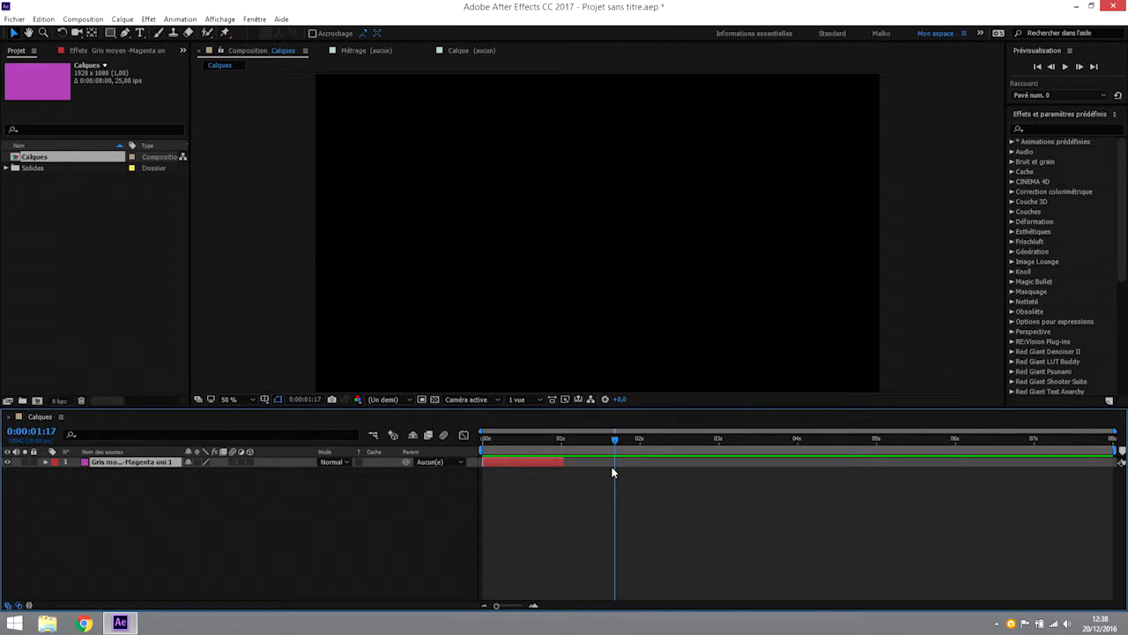
Step: Try the shortened solid layer at about two seconds in the timeline, and move it back near the start
drag(510, 460, 681, 463)
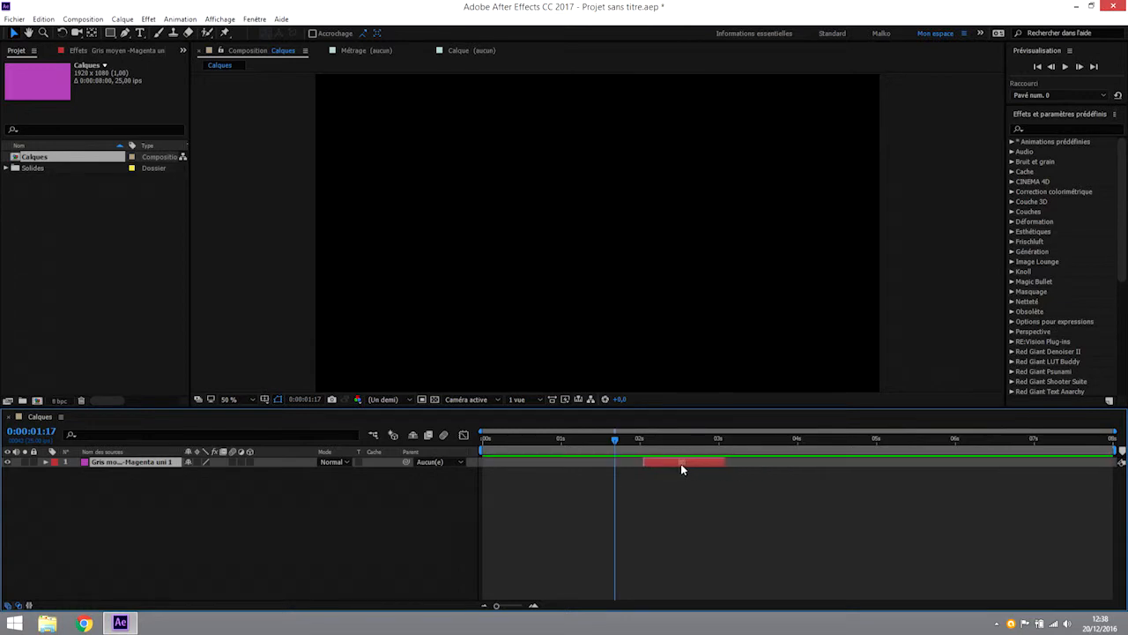
drag(616, 438, 459, 452)
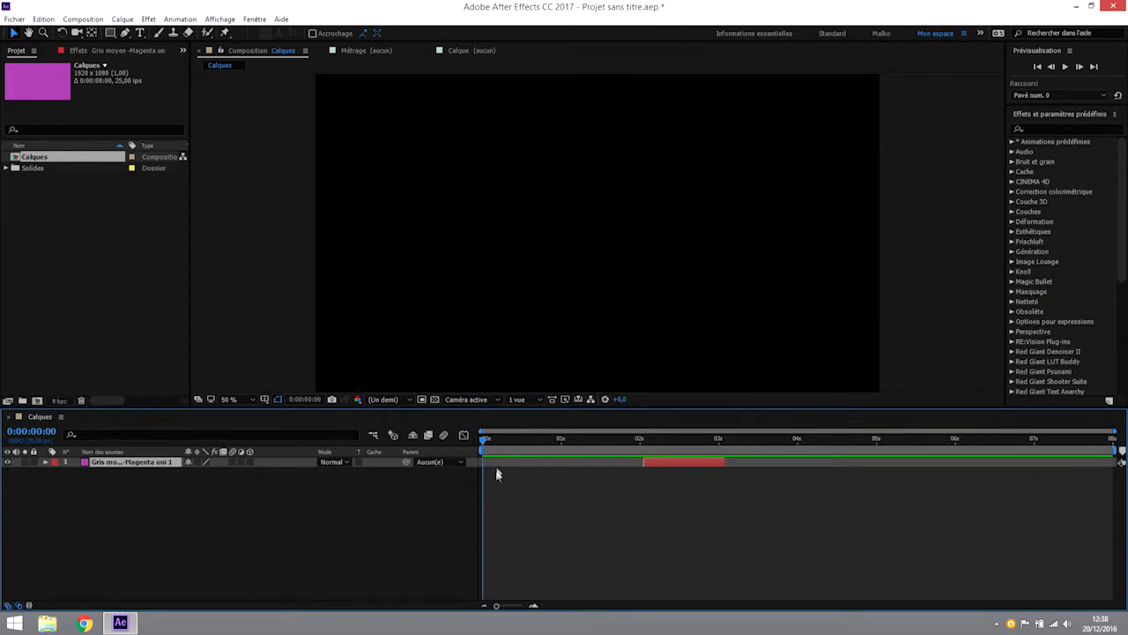
mouse_move(657, 466)
mouse_down()
mouse_move(507, 467)
mouse_move(667, 466)
mouse_up()
drag(497, 441, 642, 448)
drag(662, 445, 569, 465)
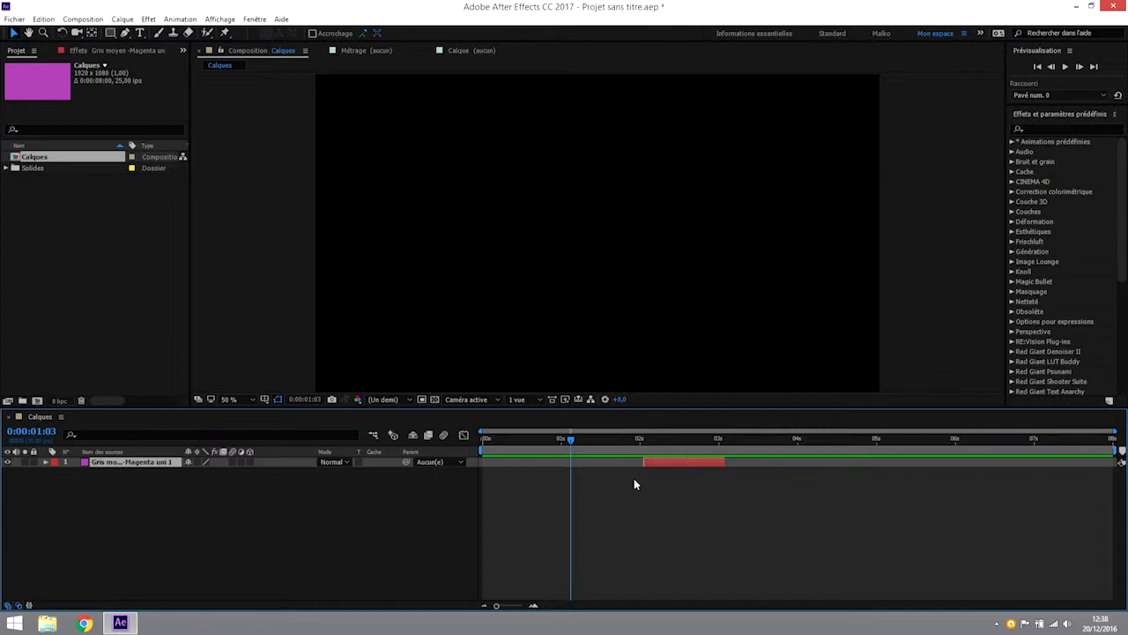
drag(674, 461, 517, 465)
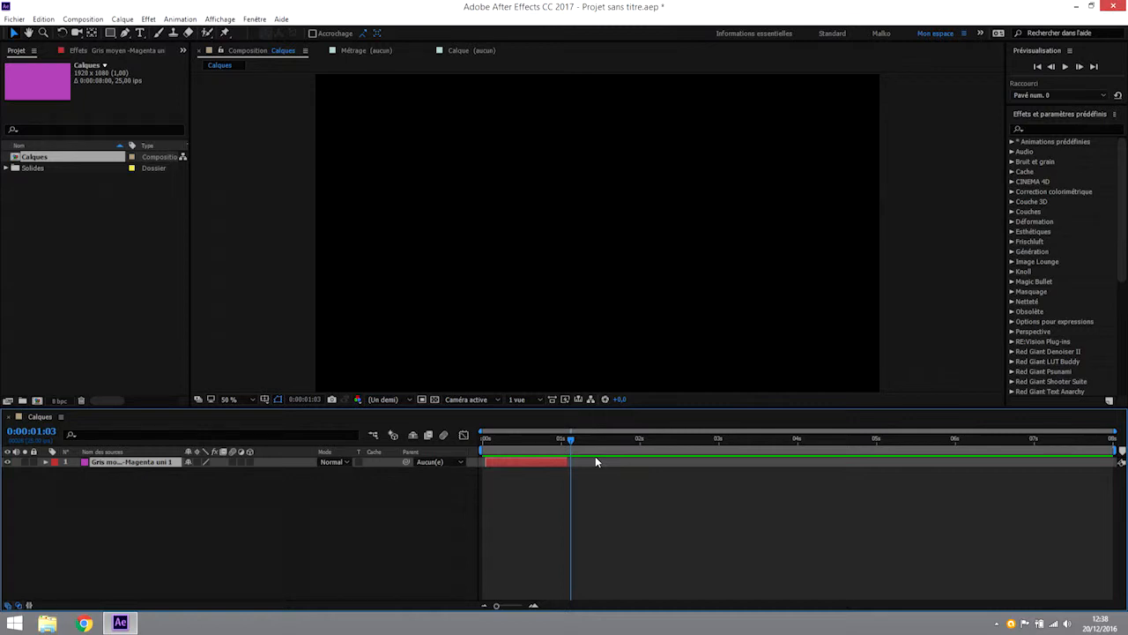
Step: Create a second full-size solid in the Calques composition and give it a medium royal blue colour
key(ctrl+shift+y)
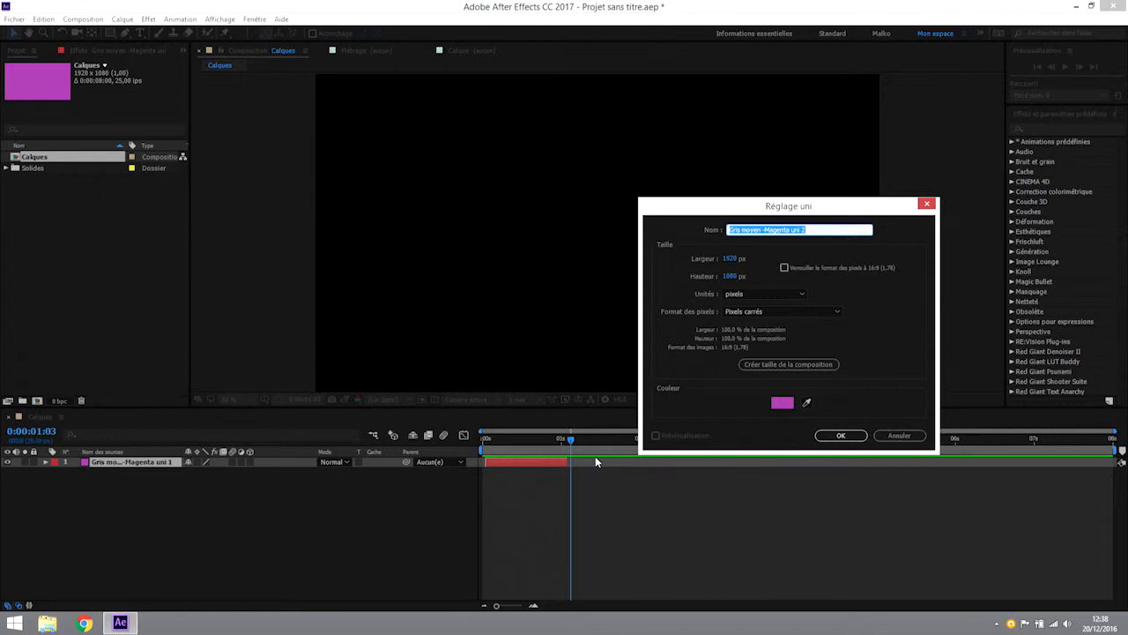
click(782, 403)
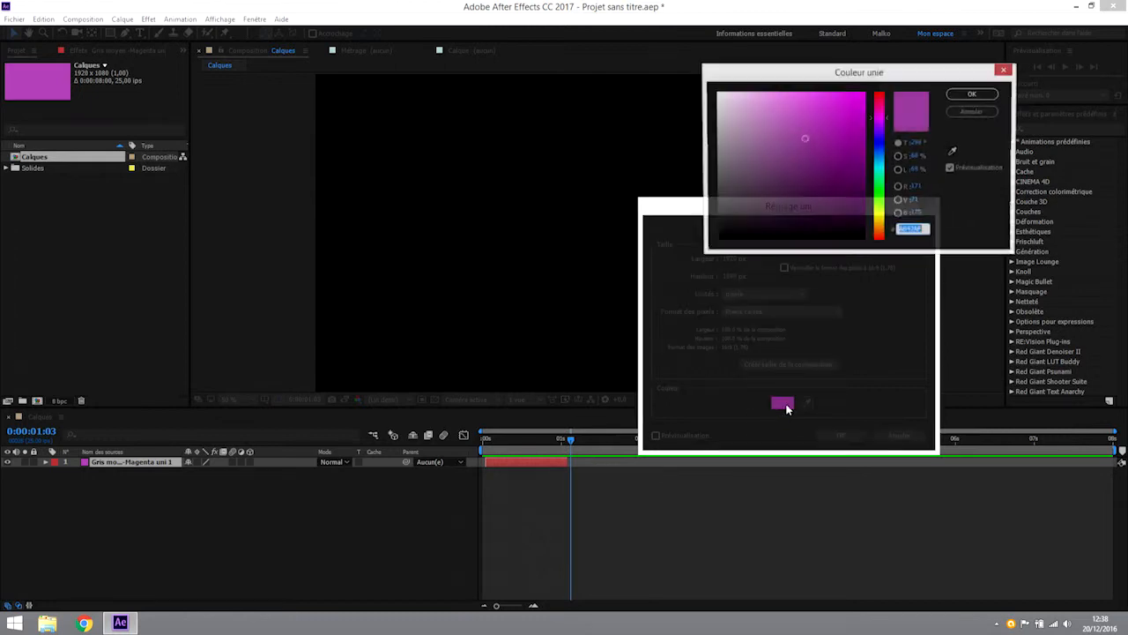
click(879, 149)
mouse_move(812, 145)
mouse_down()
mouse_move(831, 139)
mouse_move(824, 117)
mouse_up()
click(973, 94)
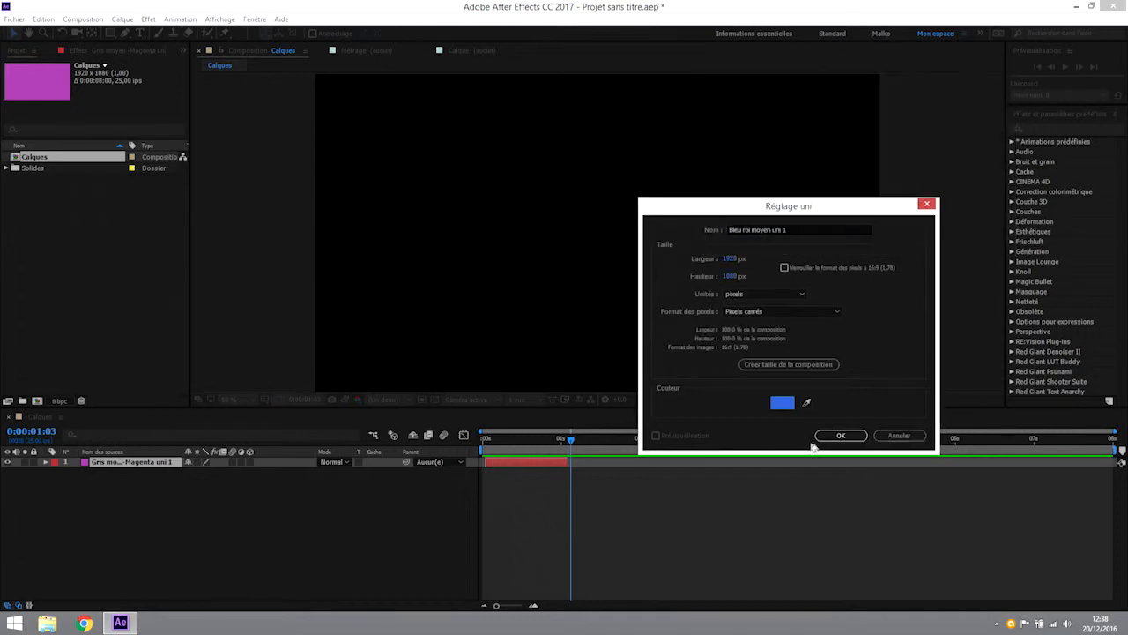
click(840, 436)
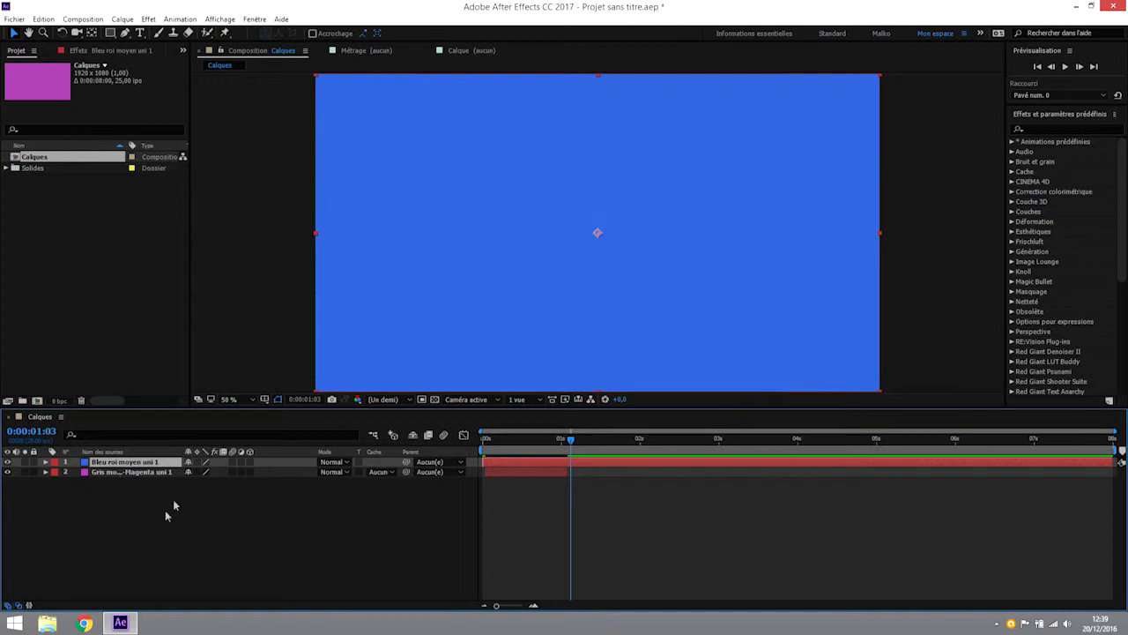
Step: Move the magenta solid above the blue one in the layer stack and check the frames on both sides of its end
drag(572, 440, 505, 447)
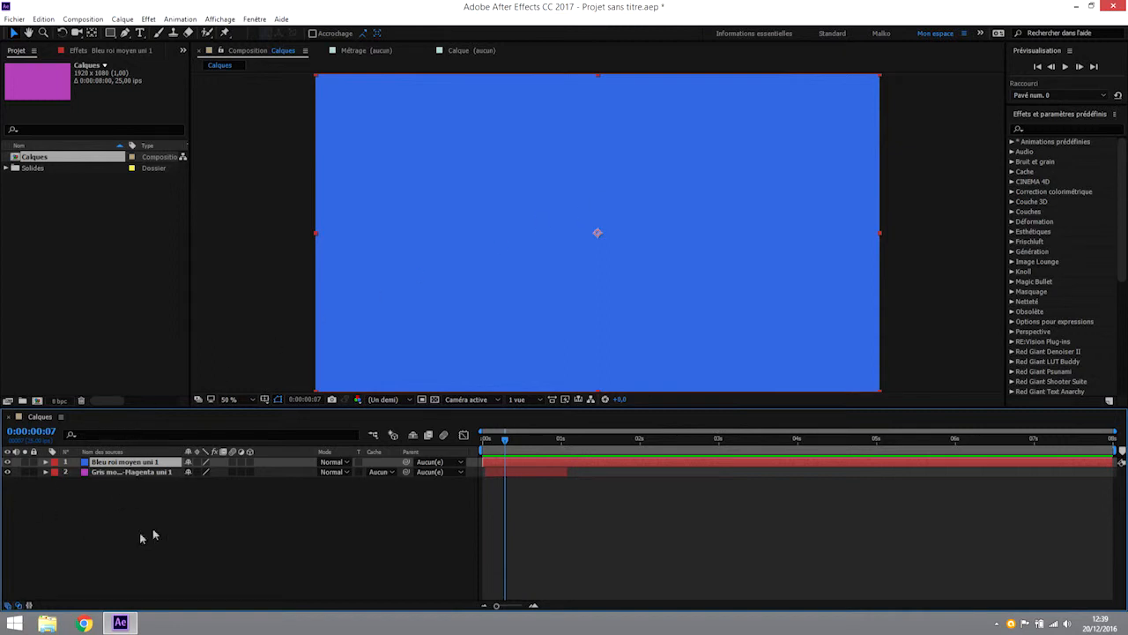
click(124, 472)
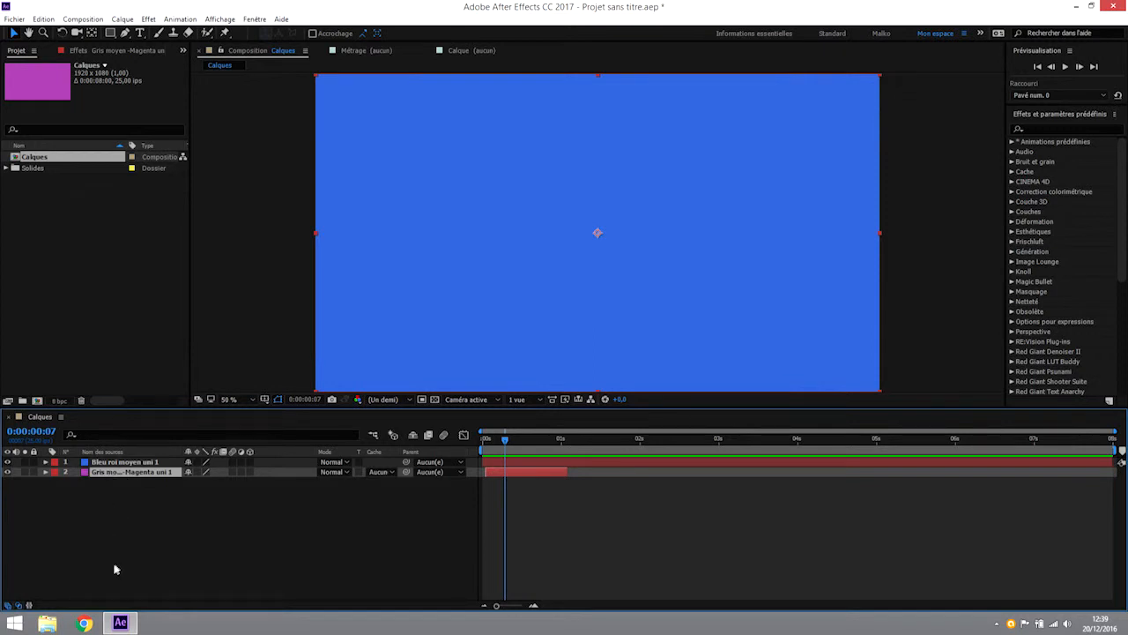
click(127, 463)
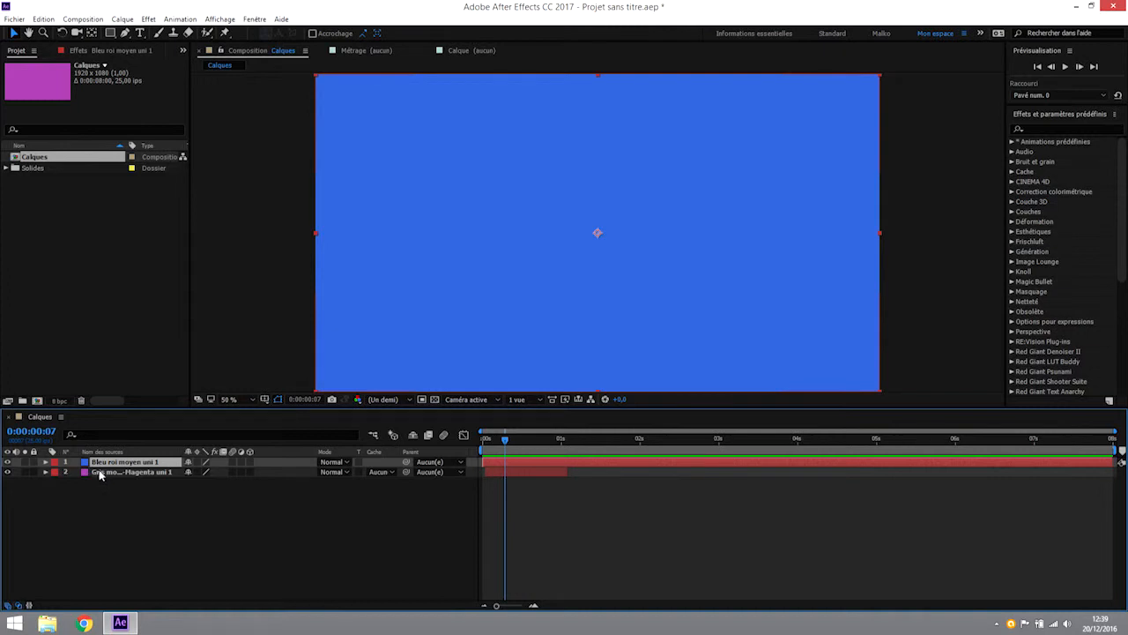
shift+click(93, 473)
drag(103, 462, 105, 460)
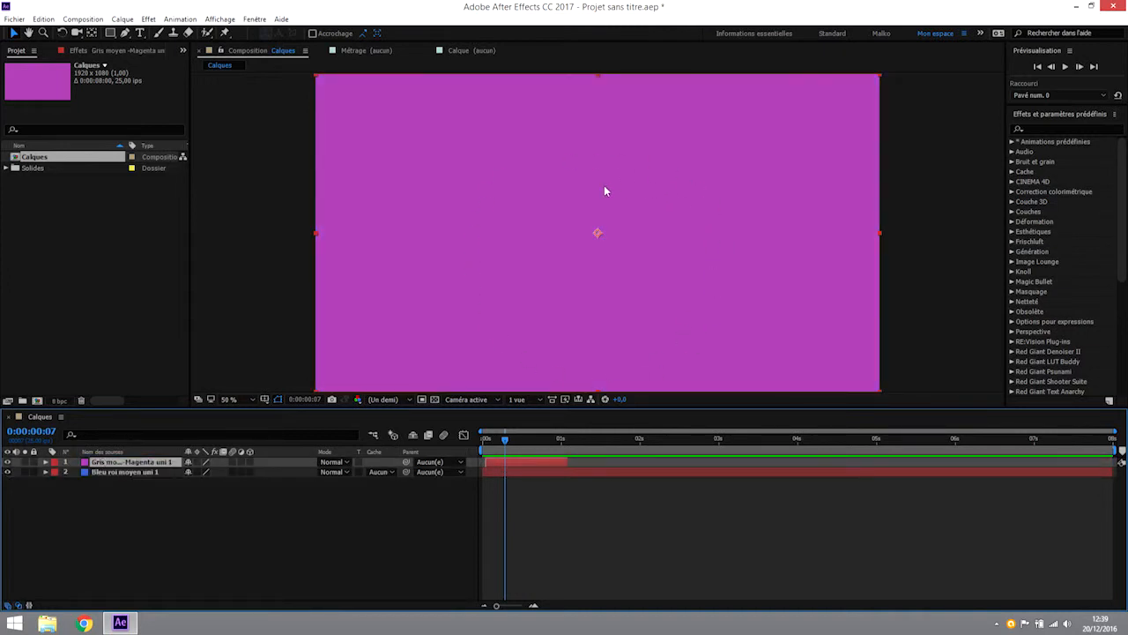
drag(507, 439, 583, 452)
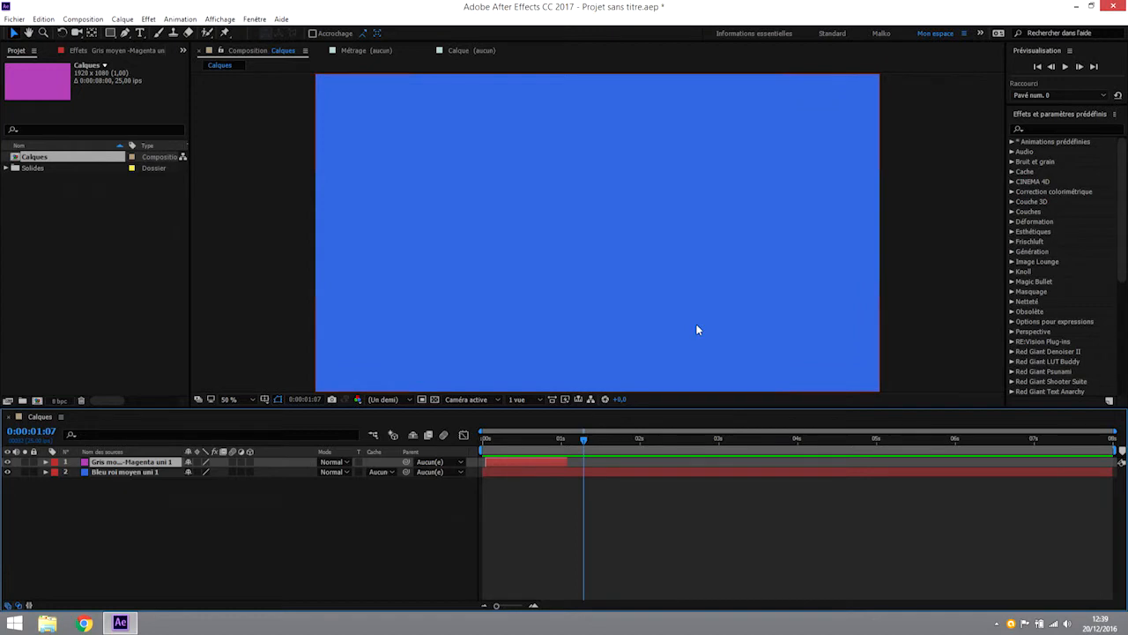
Step: Trim the blue solid to start at 0:00:01:07 and pull in its end so the layer lasts less than a second
click(510, 472)
drag(482, 473, 583, 472)
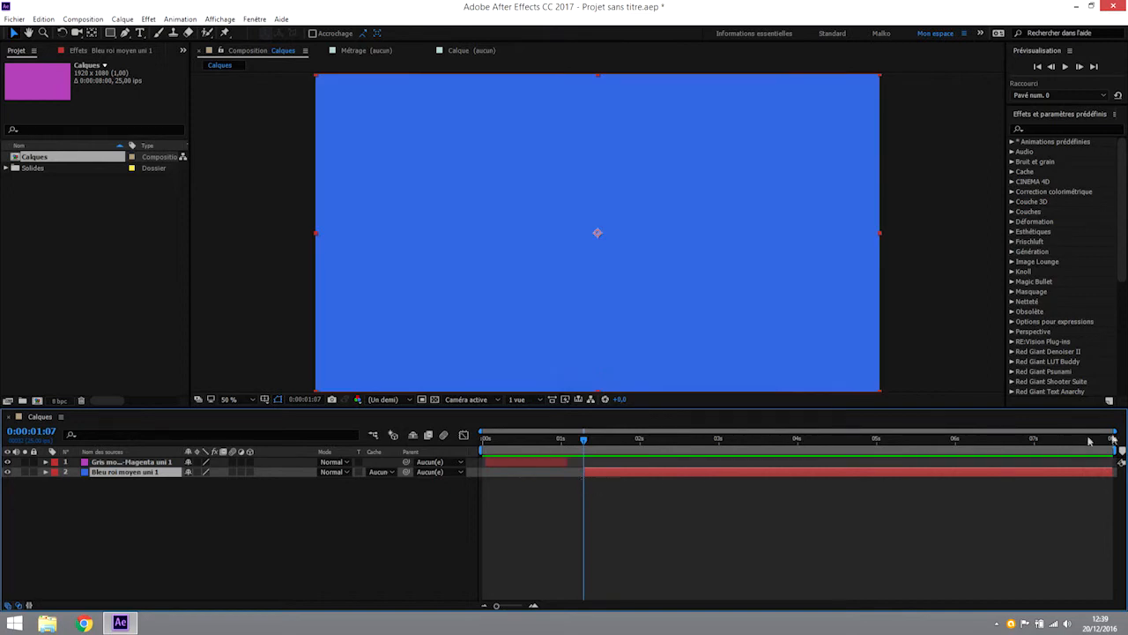
drag(1112, 472, 594, 469)
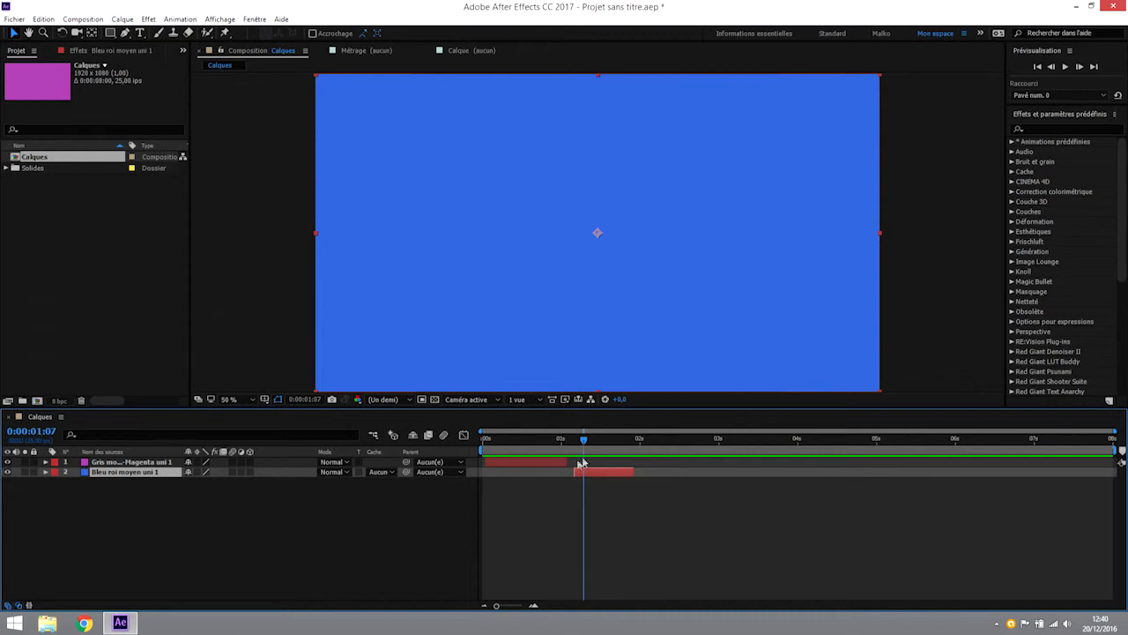
Step: Match the blue solid's time span to the magenta solid's and move it above the magenta layer in the stack
drag(590, 471, 589, 447)
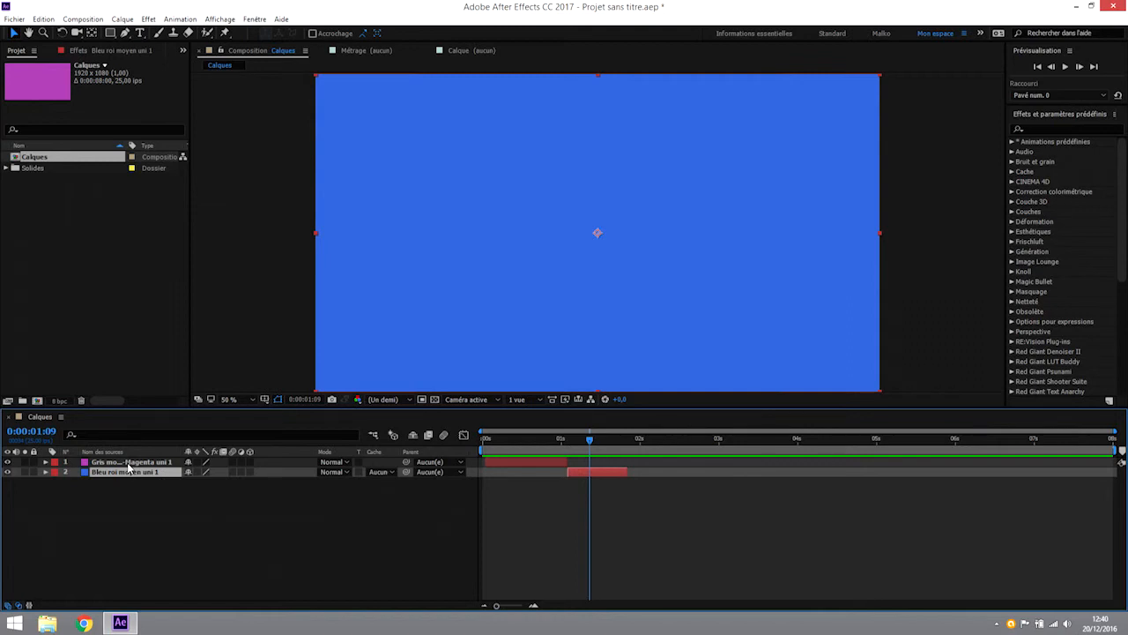
drag(582, 473, 524, 450)
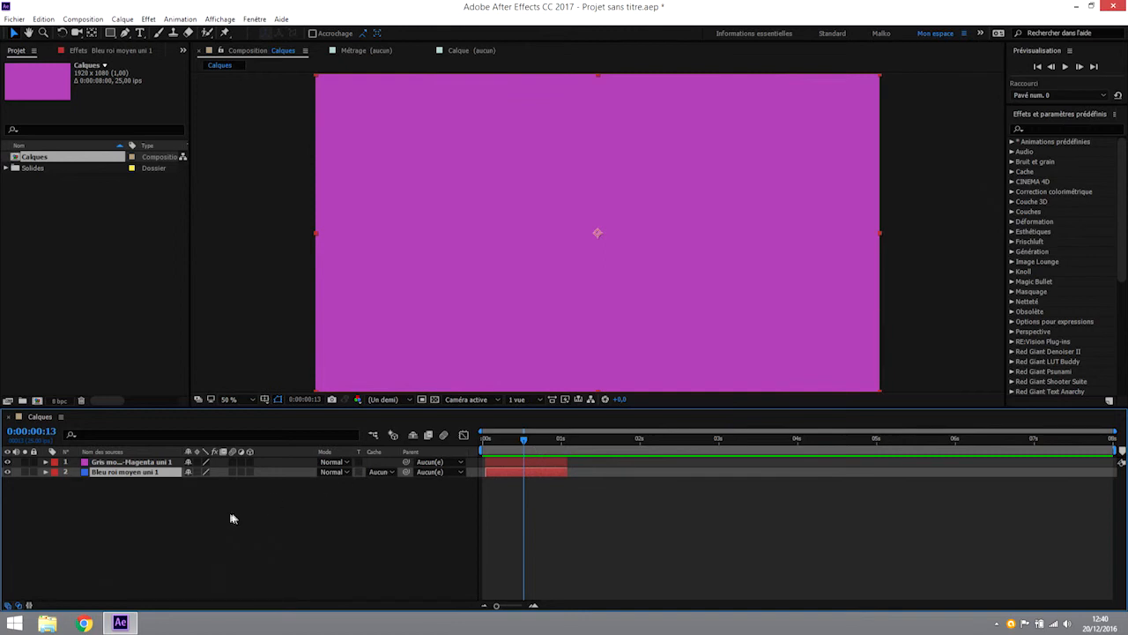
drag(130, 474, 133, 463)
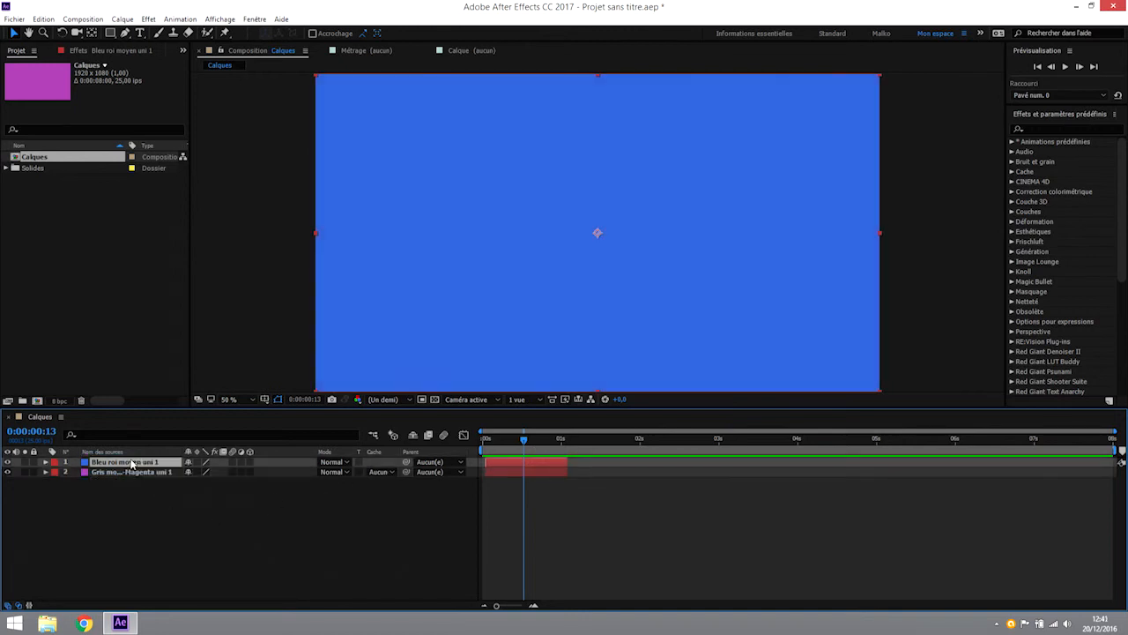
click(118, 474)
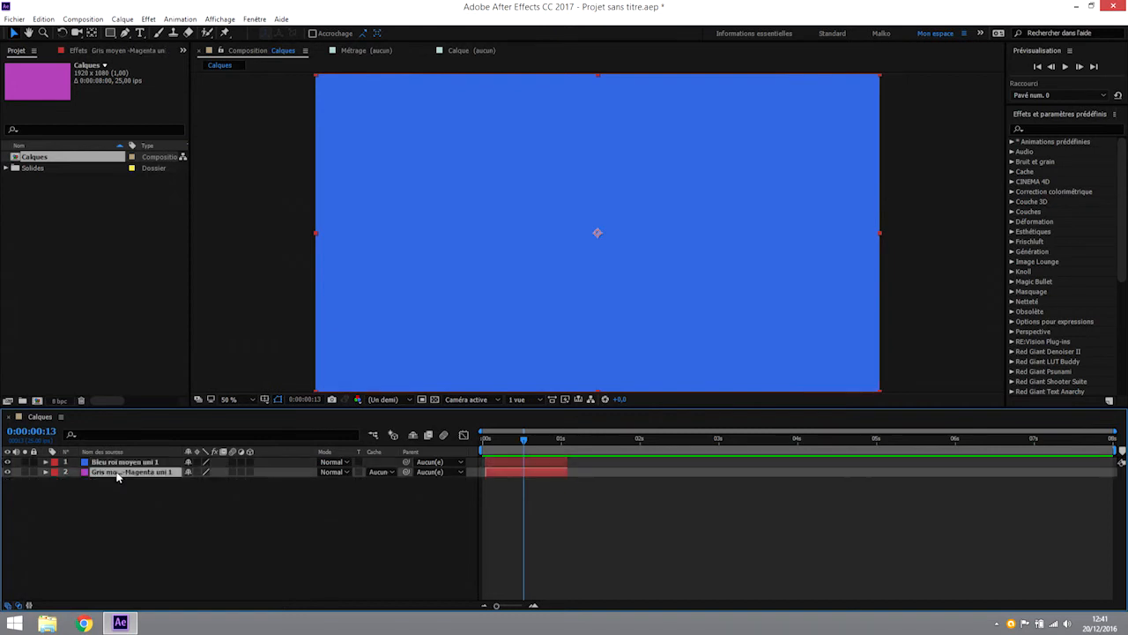